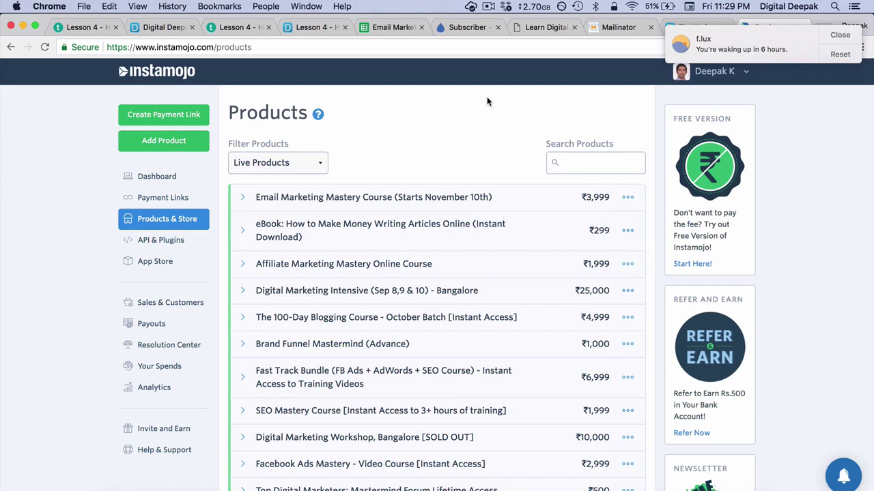
# Step: Dismiss the sleep reminder and open the Email Marketing Mastery Course for editing
pyautogui.click(837, 35)
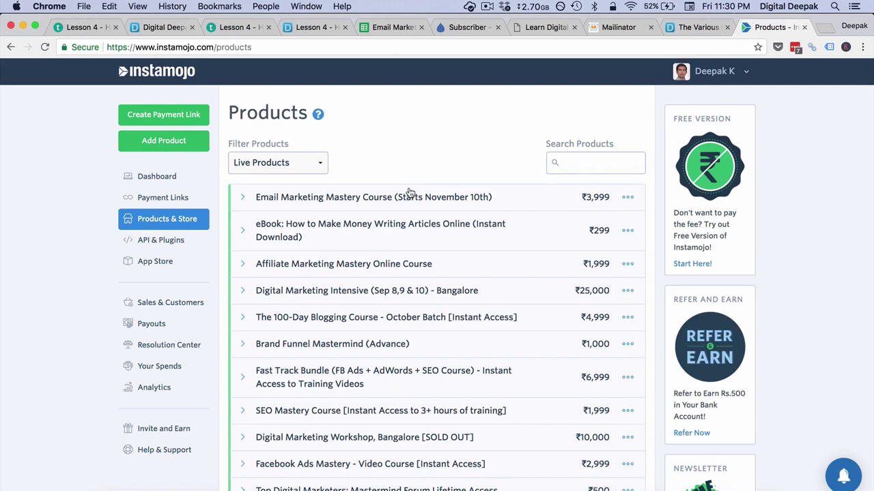
pyautogui.click(410, 193)
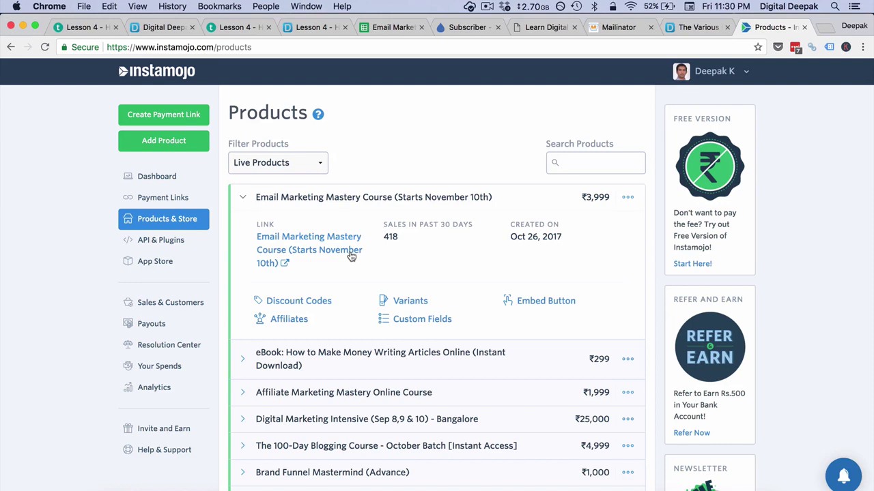
pyautogui.click(628, 200)
pyautogui.click(586, 240)
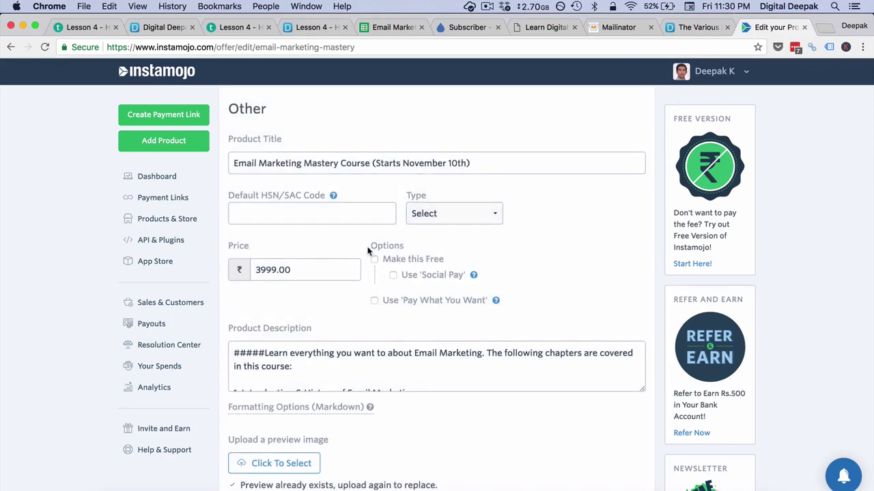
# Step: Expand the course's SEO and Advanced Settings, focus the Webhook URL field, and start a new browser tab
pyautogui.scroll(-10, 367, 251)
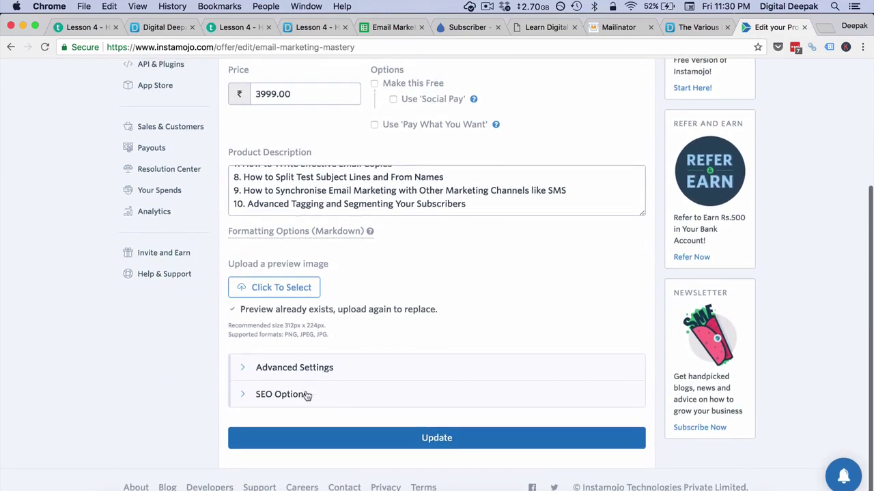
pyautogui.click(307, 394)
pyautogui.click(317, 367)
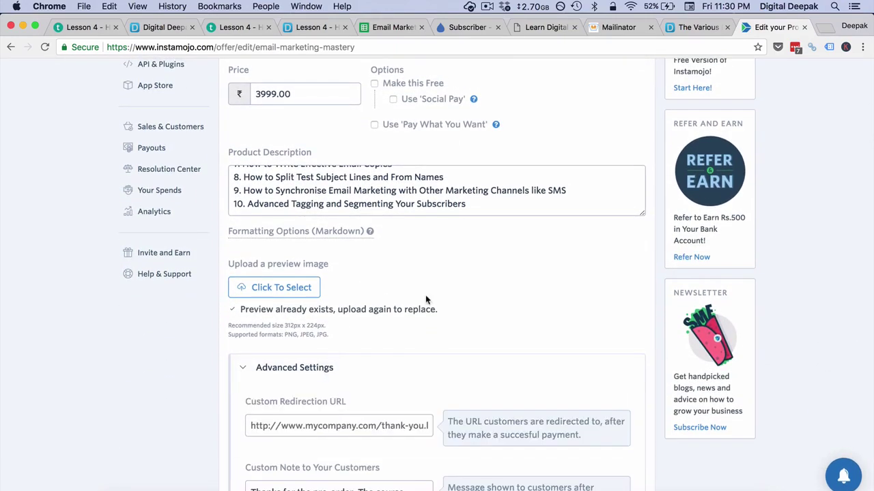
pyautogui.scroll(-8, 425, 295)
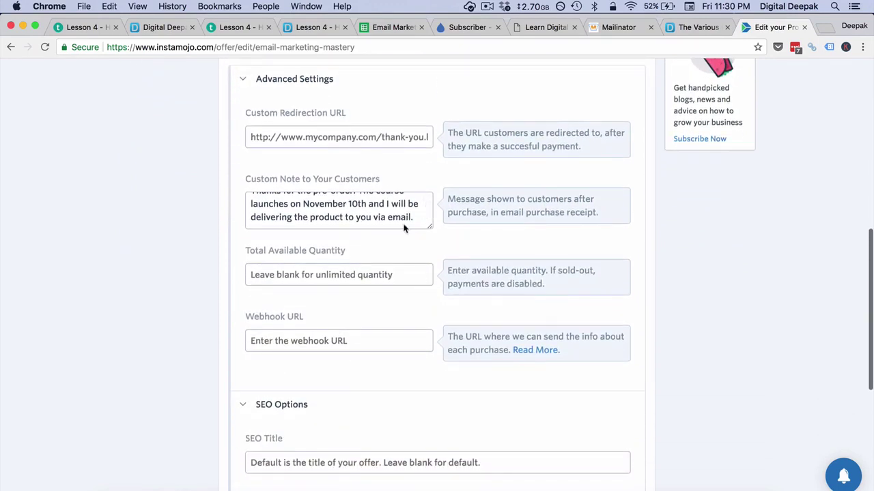
pyautogui.click(317, 338)
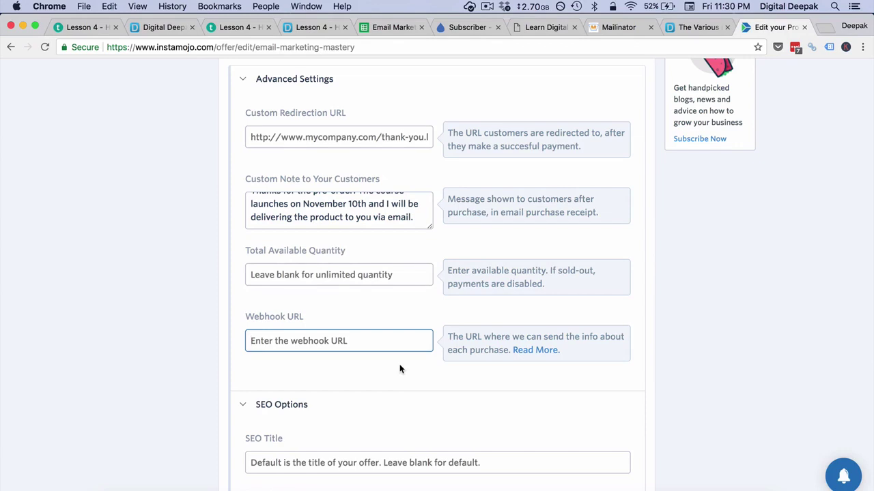
pyautogui.press('super+t')
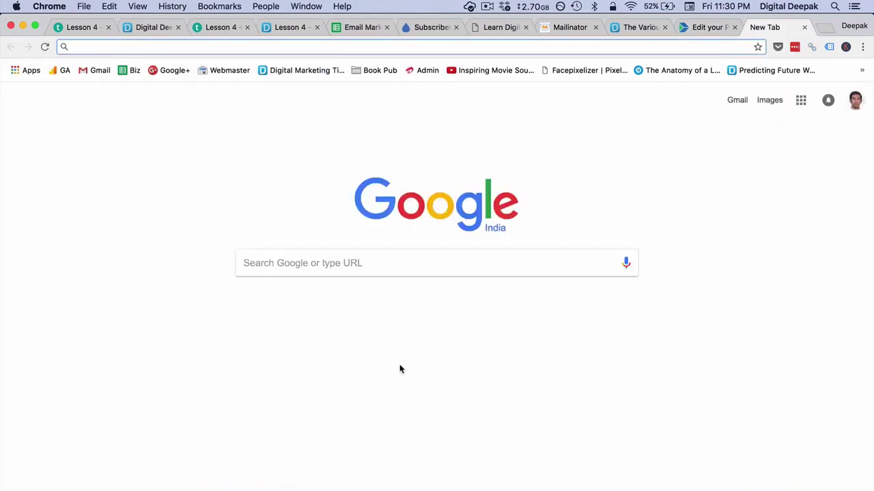
# Step: Go to zapier.com, continue as the signed-in user, and open the Zaps list
pyautogui.write('zapier.com/app/login')
pyautogui.press('Return')
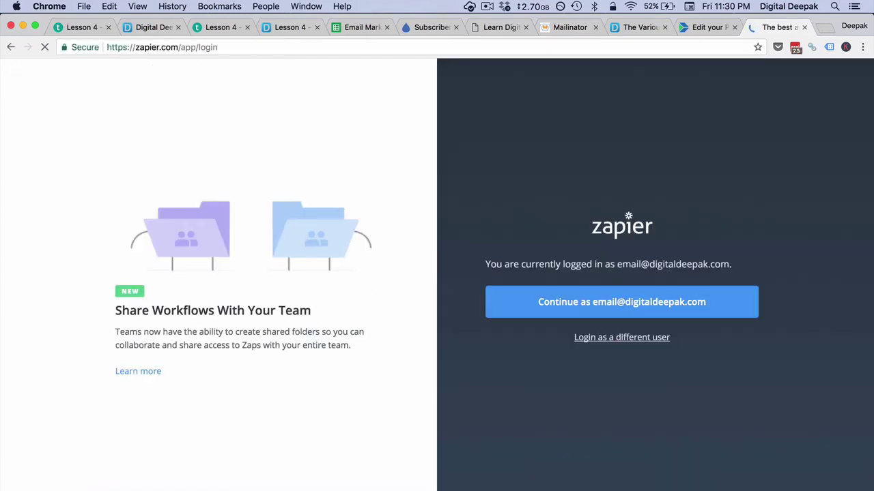
pyautogui.click(584, 302)
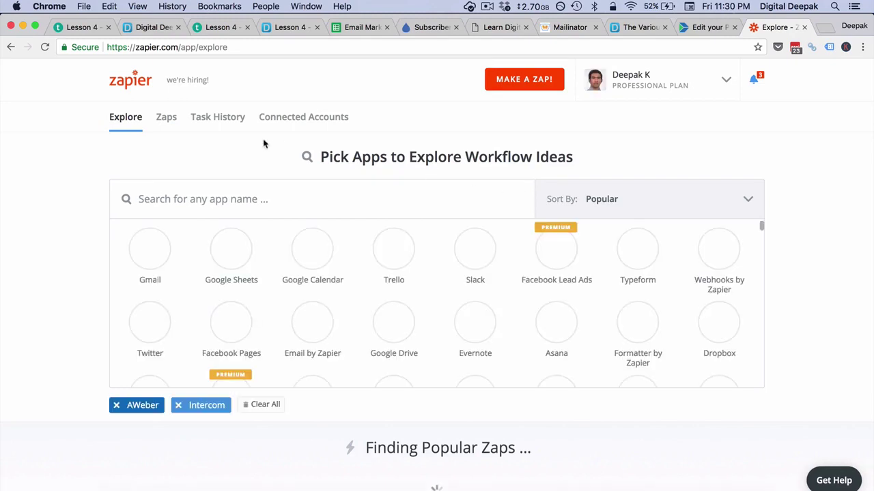
pyautogui.click(175, 125)
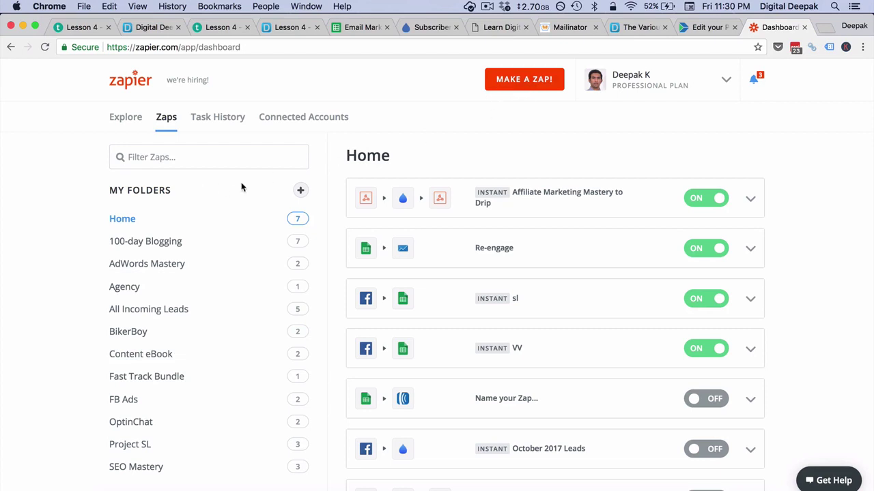
# Step: Create a Zap folder named 'Email Marketing Mastery' and open it
pyautogui.click(301, 191)
pyautogui.write('Email M')
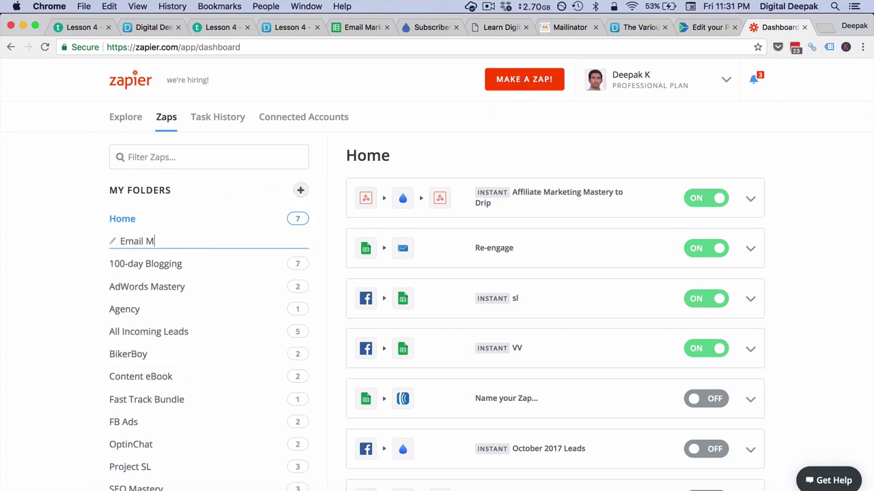
pyautogui.write('arketing Mastery')
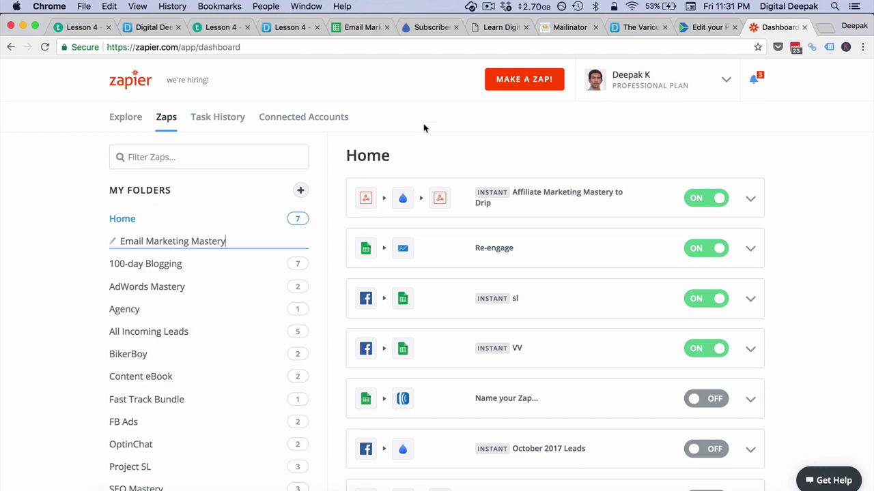
pyautogui.click(86, 250)
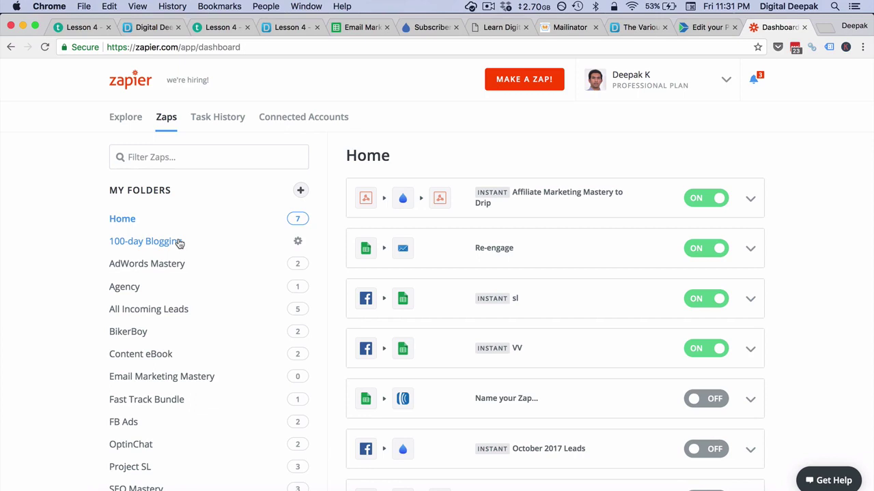
pyautogui.click(190, 376)
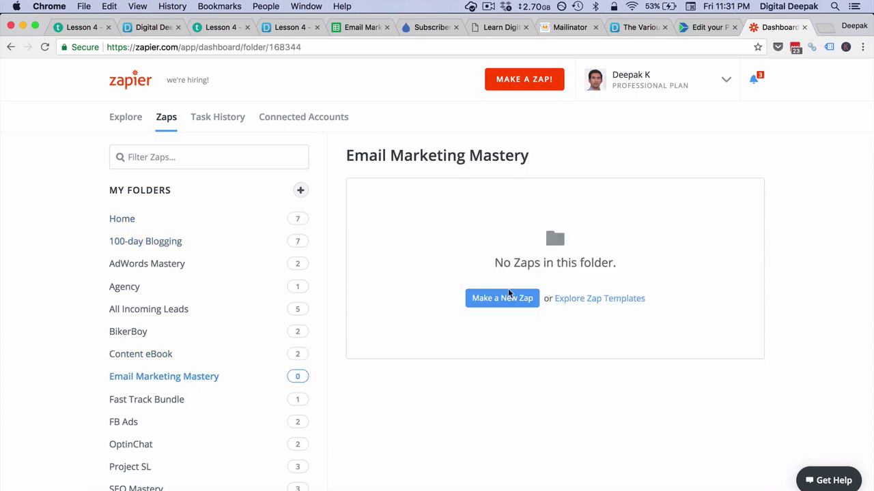
# Step: Start a new Zap with a Webhooks by Zapier Catch Hook trigger, skipping the child key
pyautogui.click(482, 299)
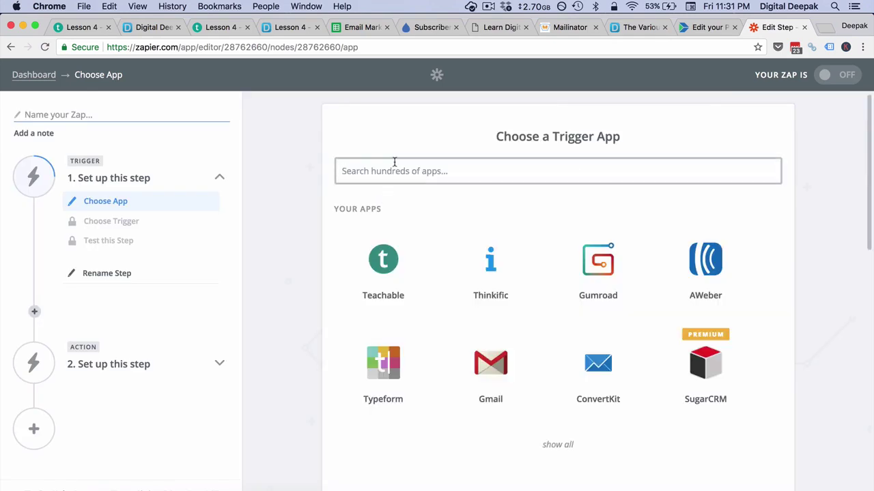
pyautogui.write('web')
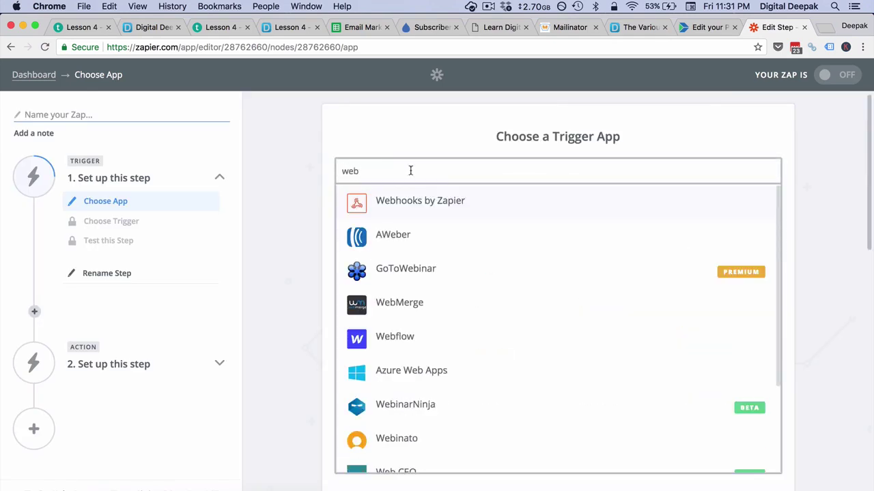
pyautogui.click(425, 212)
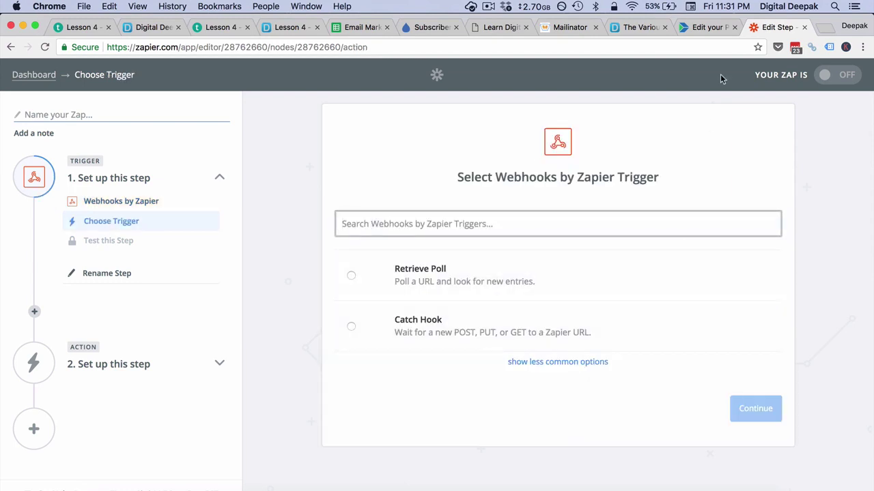
pyautogui.click(627, 323)
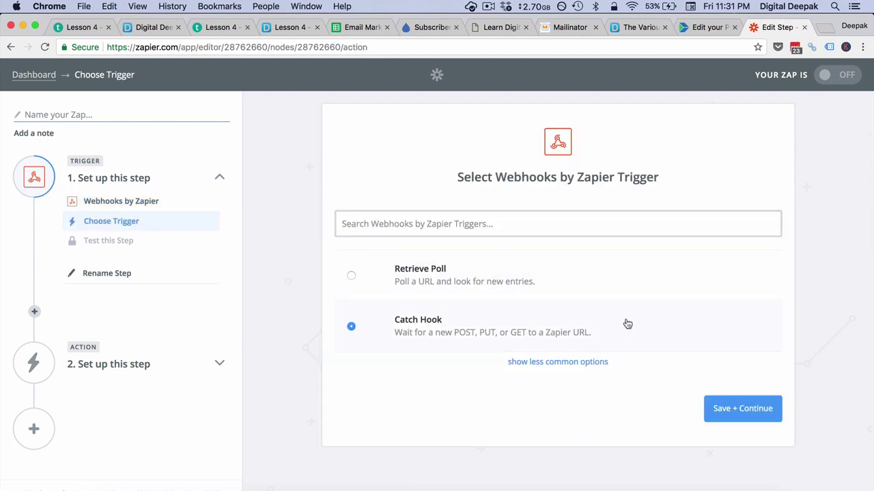
pyautogui.click(741, 405)
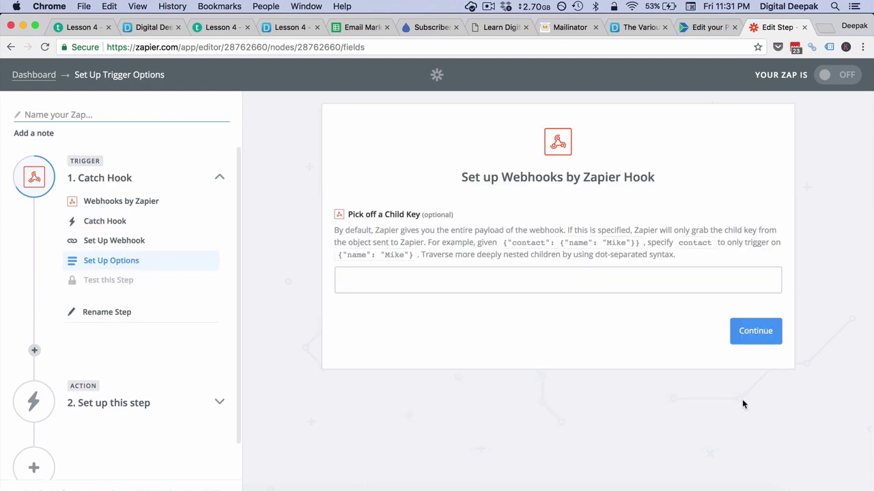
pyautogui.click(737, 330)
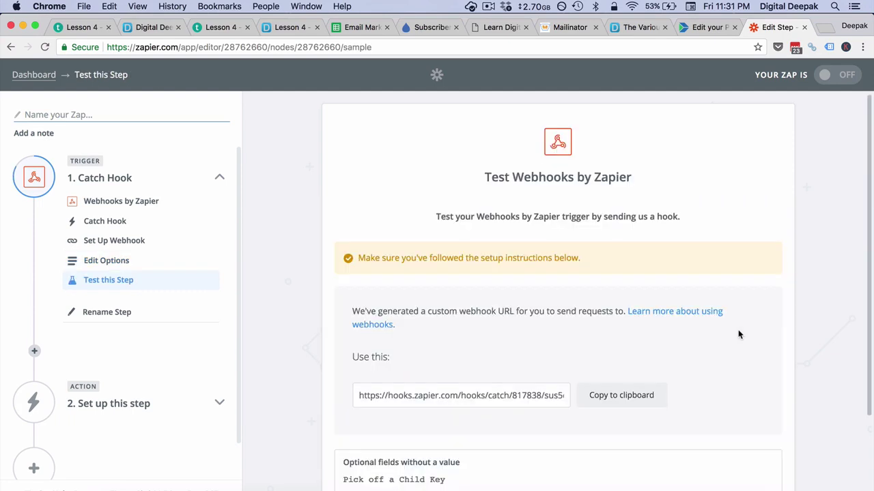
# Step: Copy the generated catch-hook URL and paste it into Instamojo's Webhook URL field
pyautogui.click(633, 398)
pyautogui.click(704, 28)
pyautogui.press('super+v')
# Step: Update the course so the Zapier hook URL is saved as its Webhook URL
pyautogui.click(523, 372)
pyautogui.scroll(-5, 523, 372)
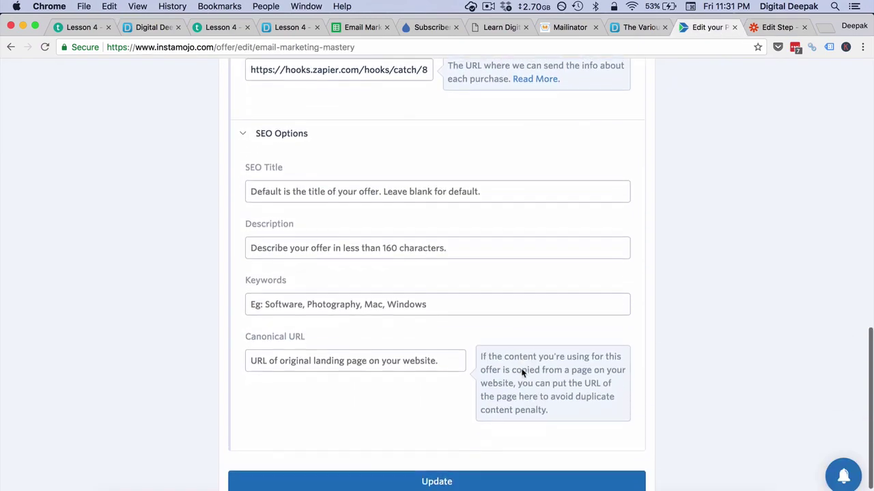
pyautogui.scroll(-2, 523, 372)
pyautogui.click(461, 440)
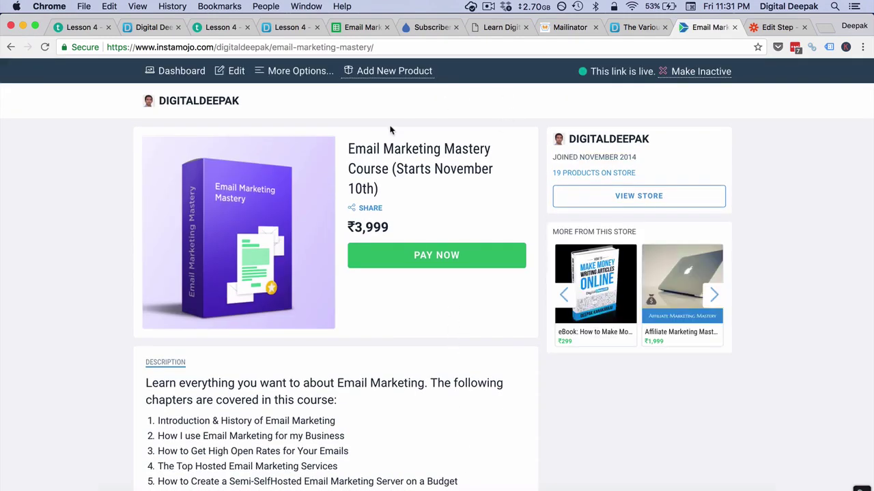
# Step: Check Zapier's trigger test step, then return to the Instamojo product page's extra options
pyautogui.click(776, 27)
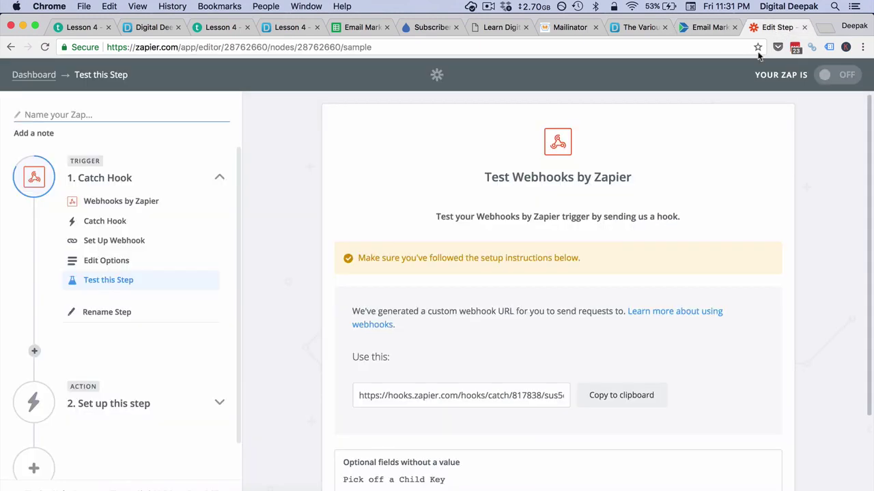
pyautogui.scroll(-3, 637, 244)
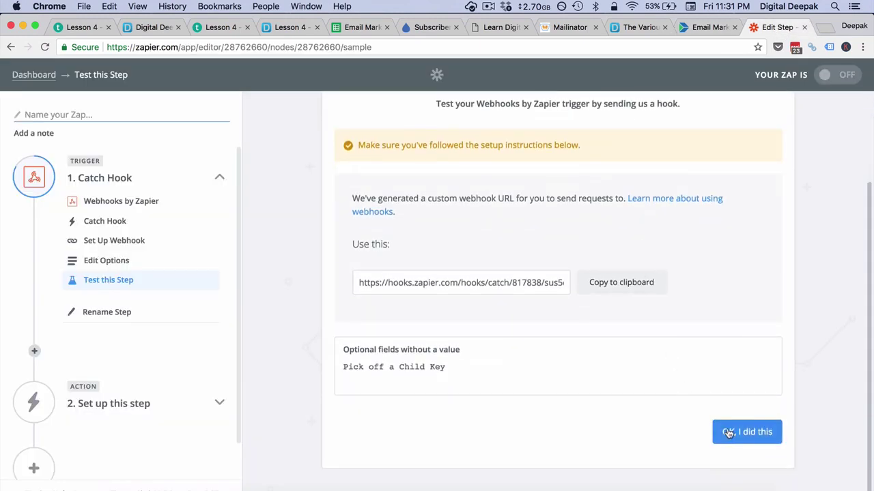
pyautogui.click(708, 28)
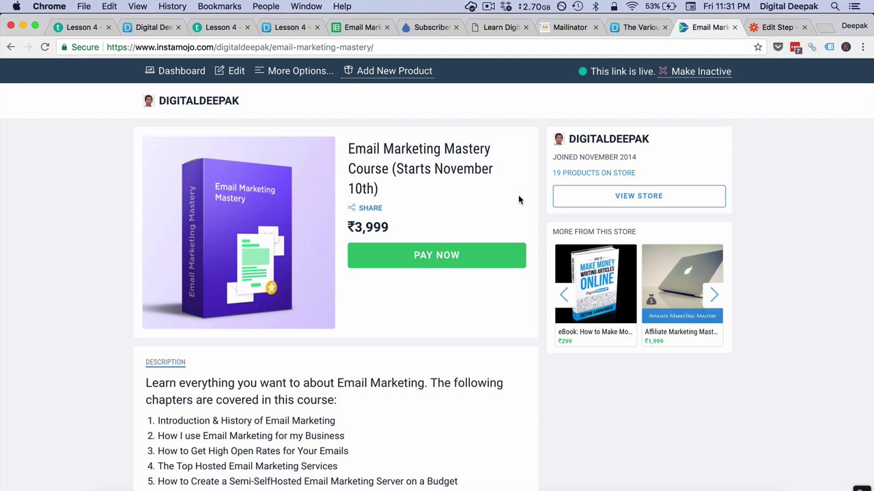
pyautogui.click(297, 74)
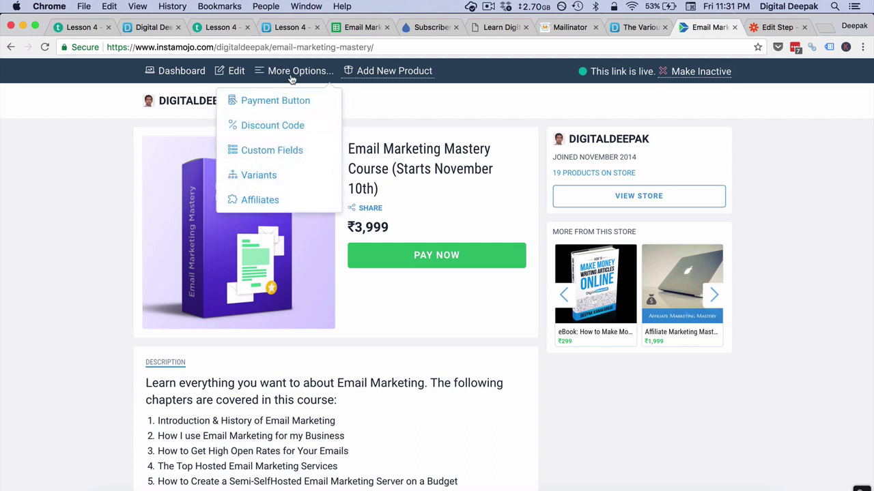
# Step: Add a discount code emmtest worth ₹3999 off the course
pyautogui.click(290, 125)
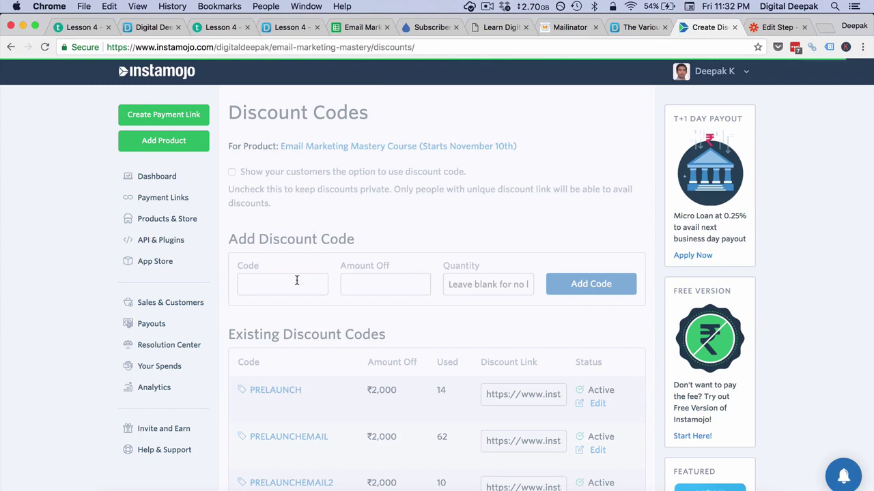
pyautogui.click(296, 281)
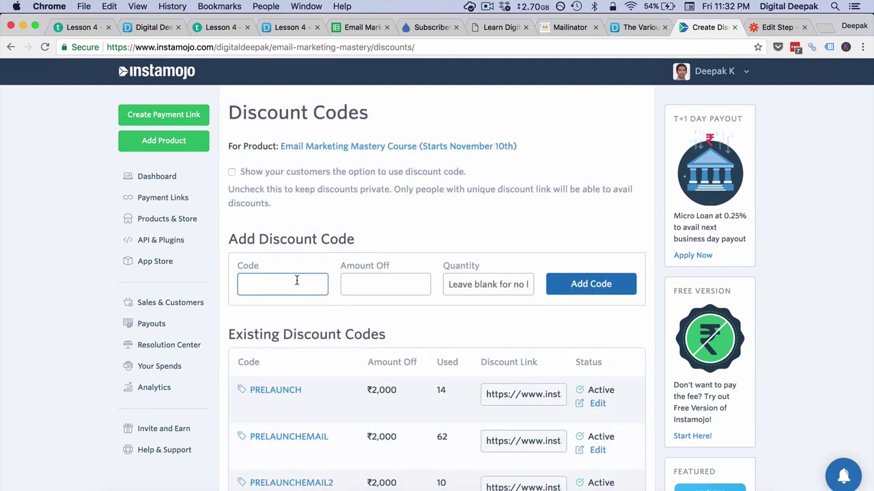
pyautogui.write('emm')
pyautogui.write('tes')
pyautogui.press('Tab')
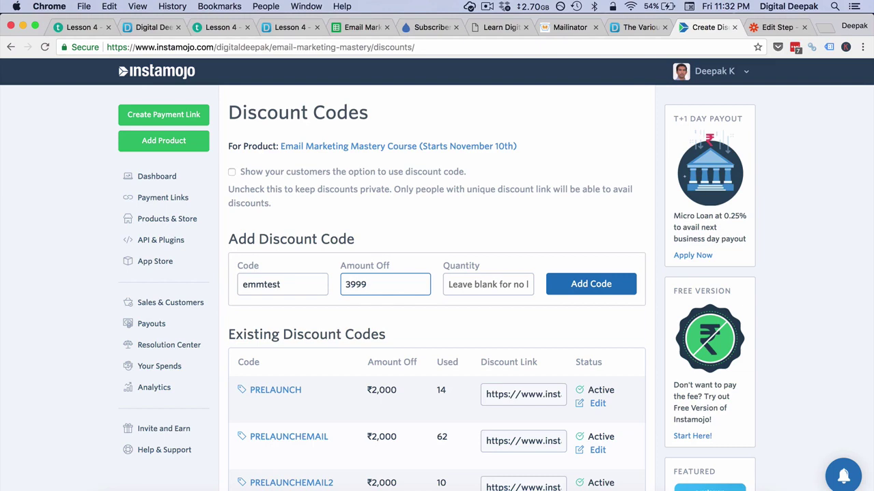
pyautogui.click(584, 287)
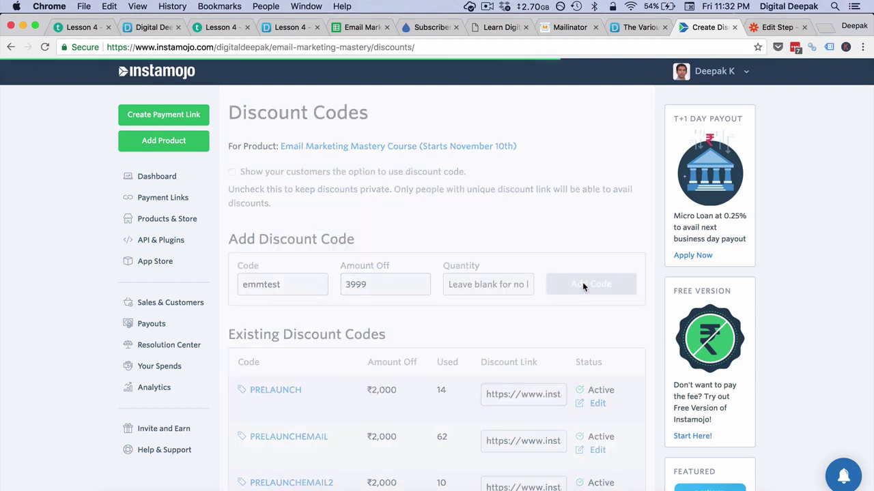
# Step: Open the EMMTEST discount link showing the course at ₹0 and copy its address
pyautogui.scroll(-5, 488, 231)
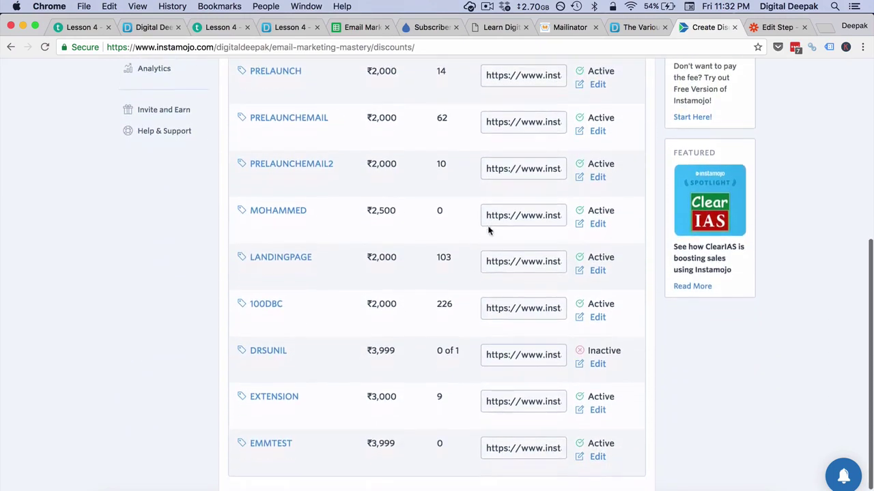
pyautogui.scroll(-1, 488, 231)
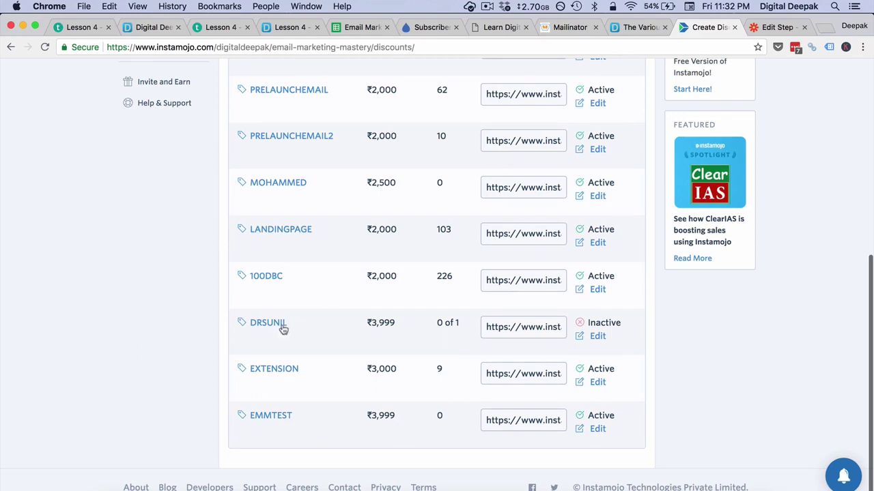
pyautogui.click(271, 416)
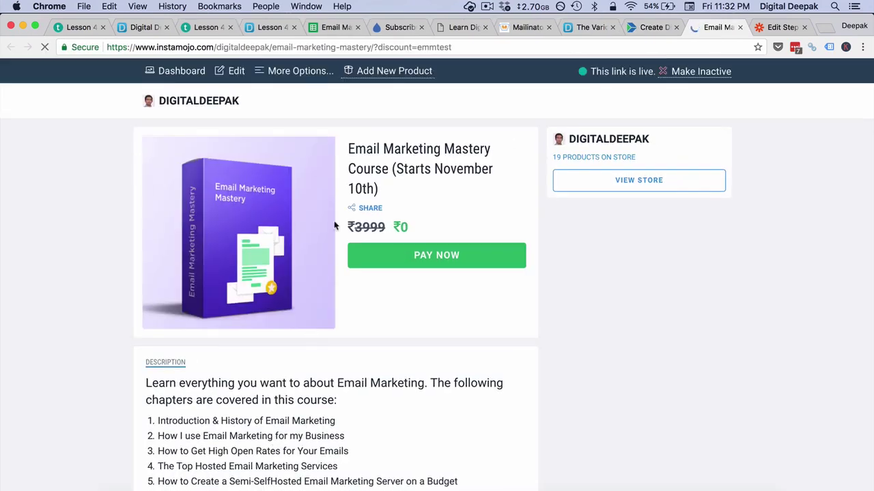
pyautogui.click(424, 49)
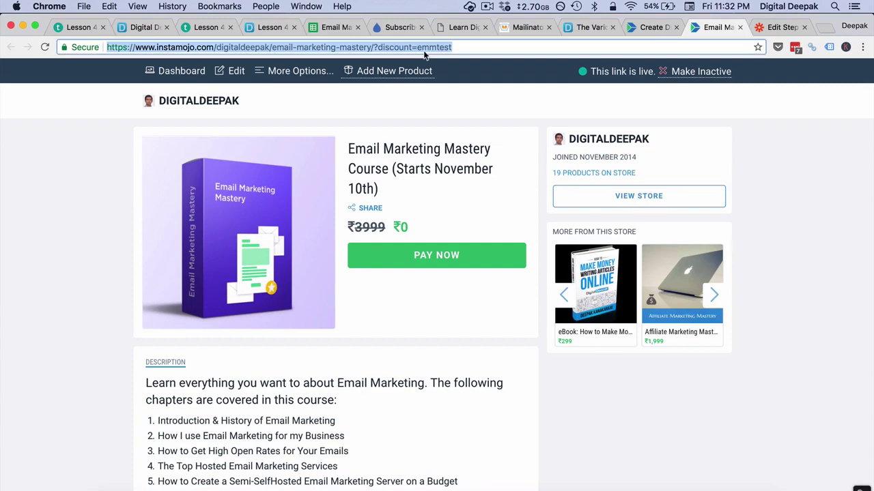
pyautogui.click(782, 145)
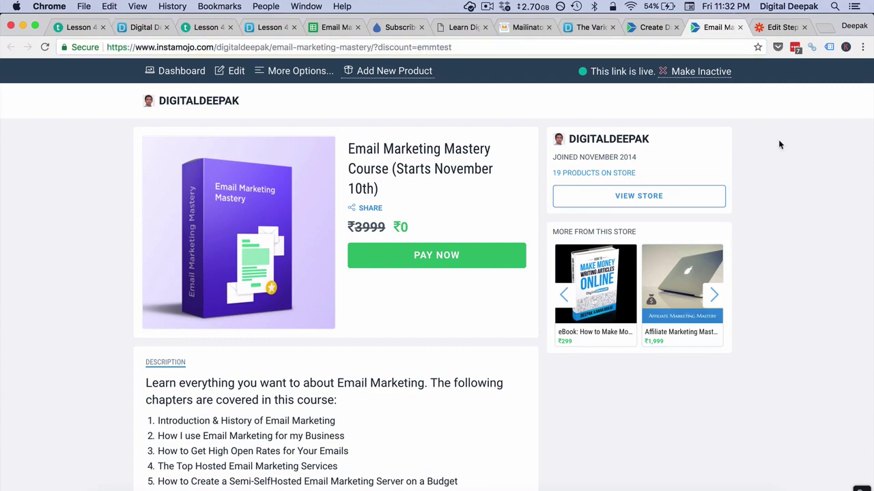
# Step: Load the discount link in a new incognito window and start the free purchase
pyautogui.click(864, 48)
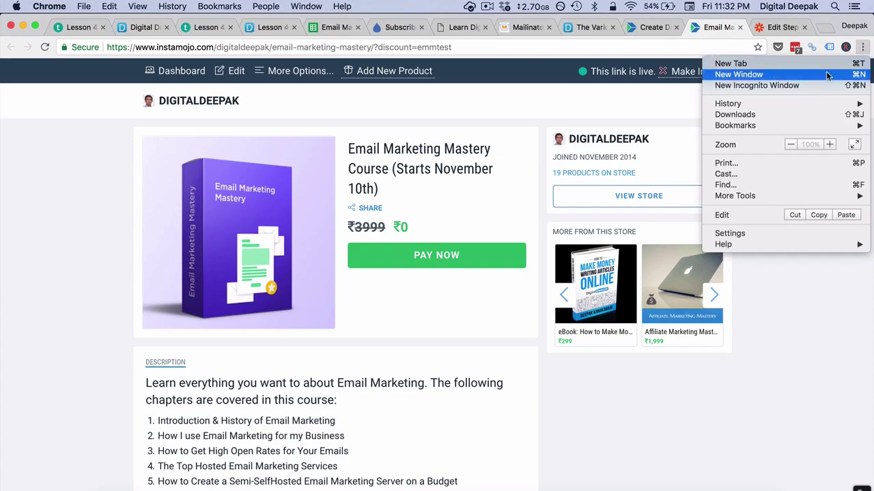
pyautogui.click(818, 86)
pyautogui.press('super+v')
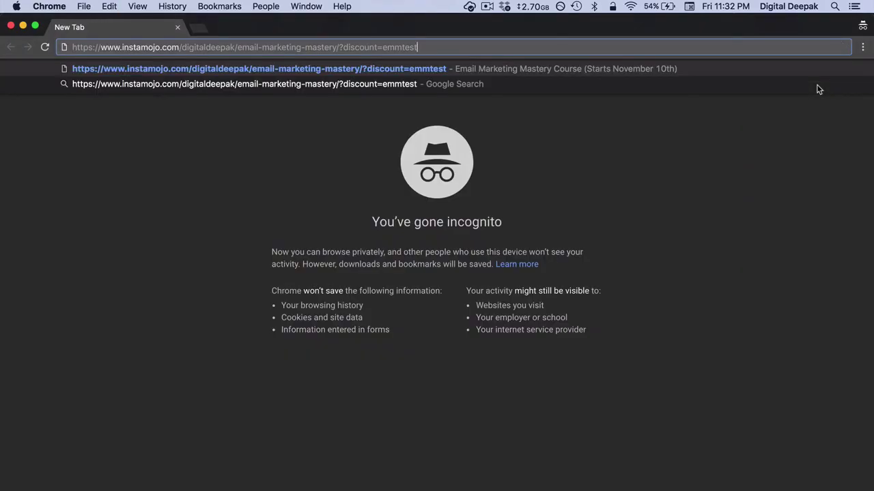
pyautogui.press('Return')
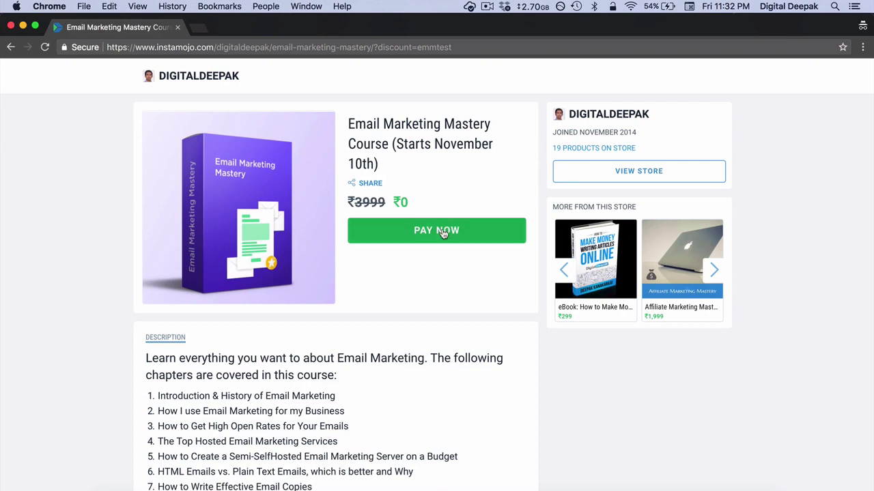
pyautogui.click(442, 234)
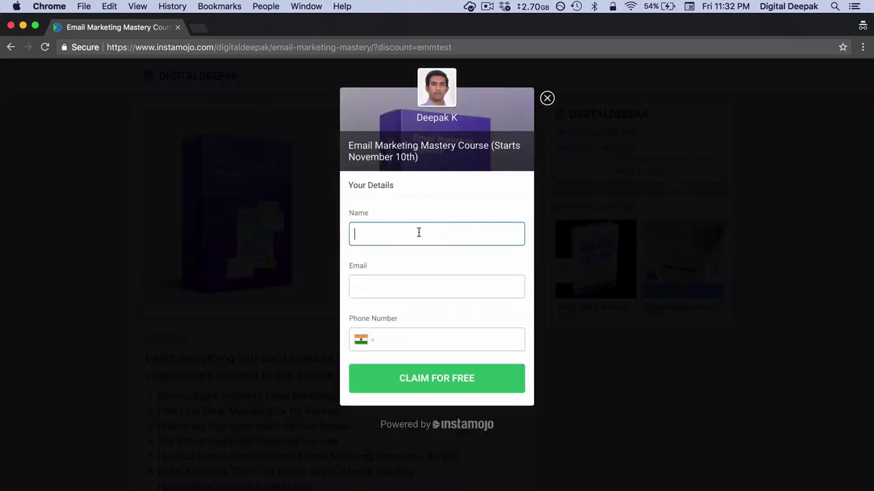
# Step: Fill in the buyer's email and phone number and claim the course for free
pyautogui.write('Deepak')
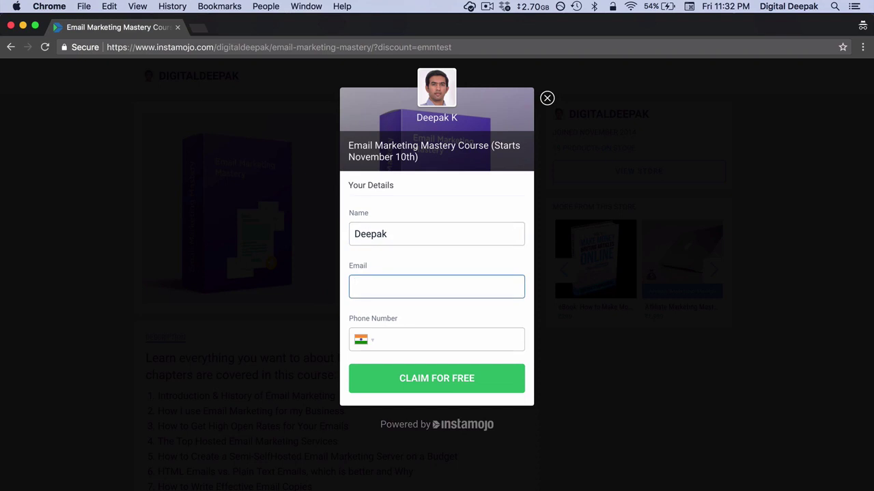
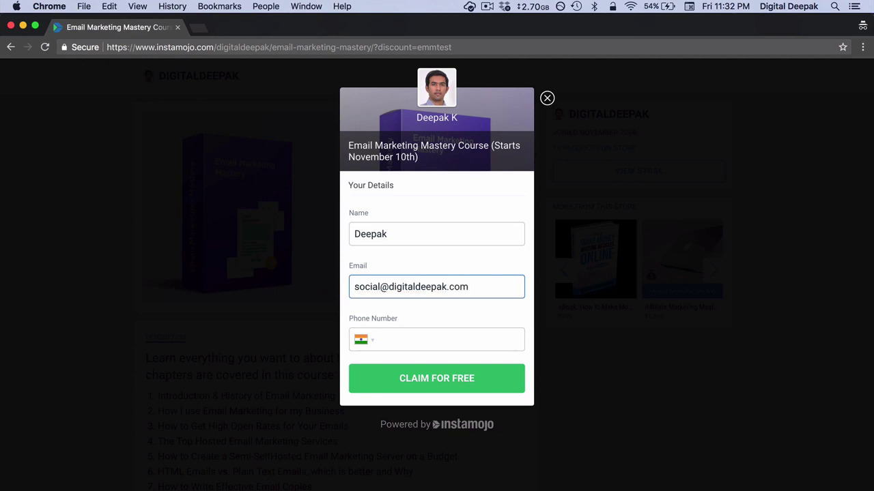
pyautogui.press('Tab')
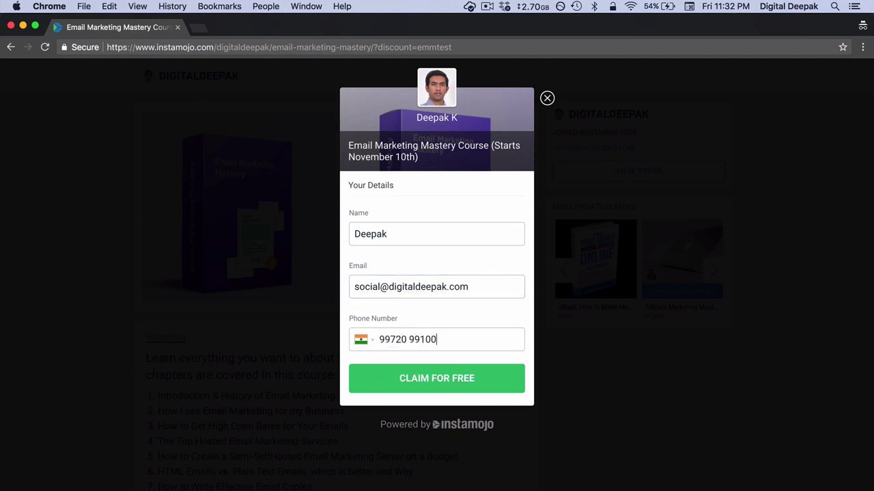
pyautogui.click(431, 378)
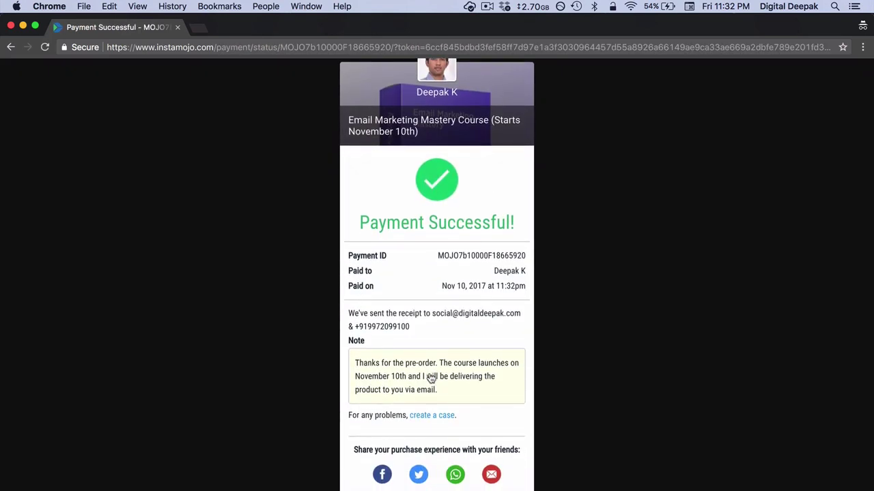
pyautogui.scroll(-1, 432, 378)
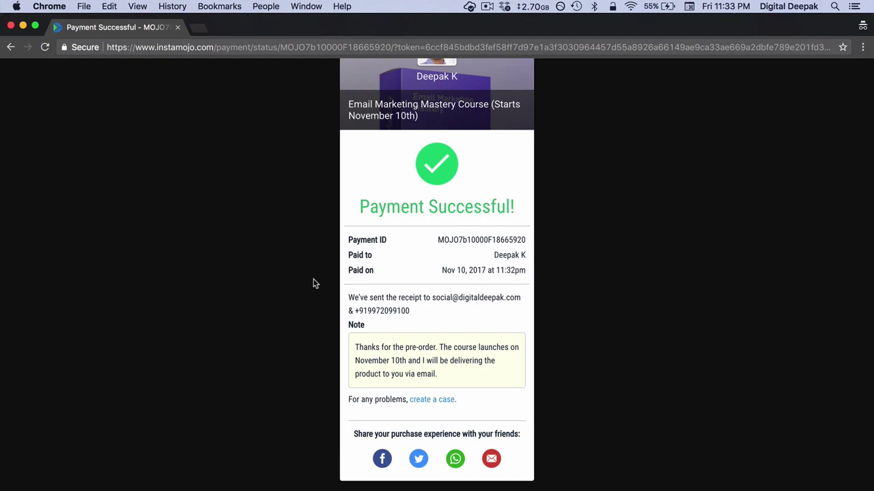
# Step: Close the receipt tab and confirm in Zapier that the test purchase was sent to the hook
pyautogui.click(178, 28)
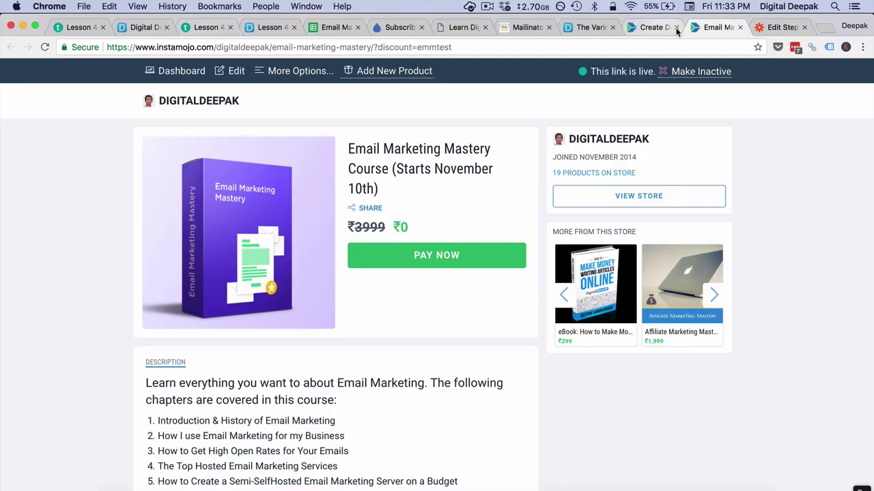
pyautogui.click(769, 33)
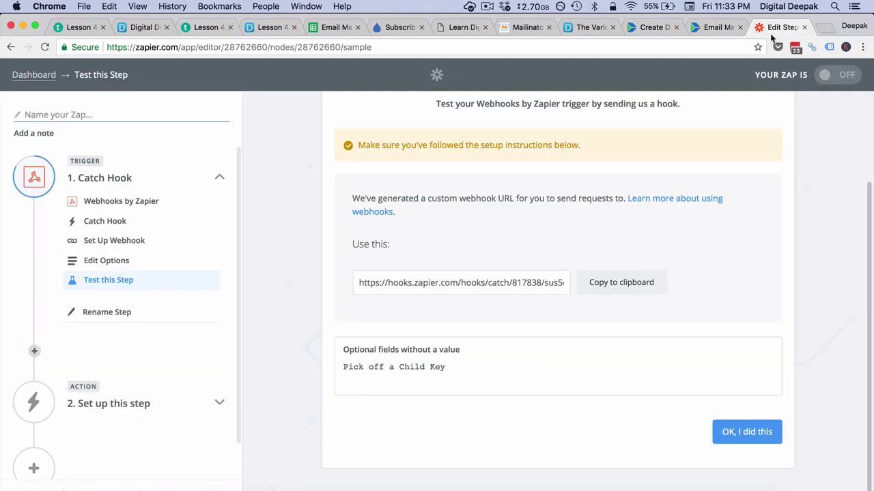
pyautogui.click(725, 432)
pyautogui.scroll(-3, 693, 401)
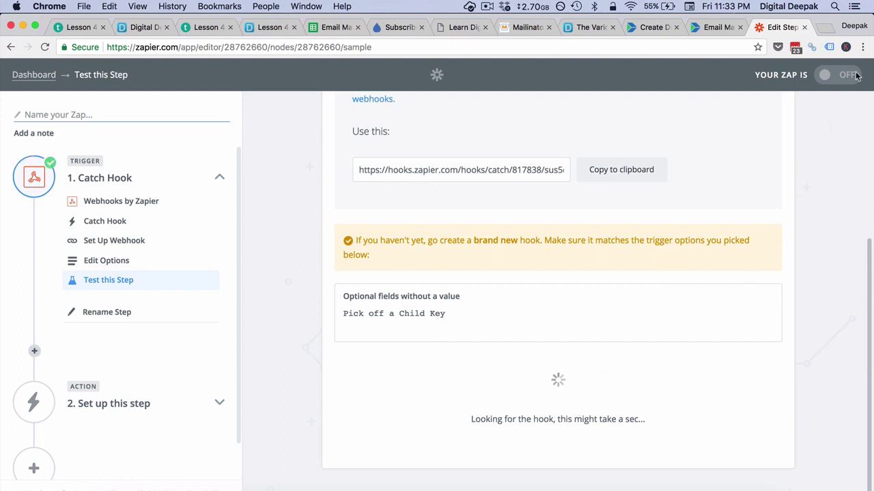
pyautogui.click(863, 48)
pyautogui.click(506, 183)
# Step: Review the caught hook data, including the buyer email, and continue to the action step
pyautogui.click(529, 260)
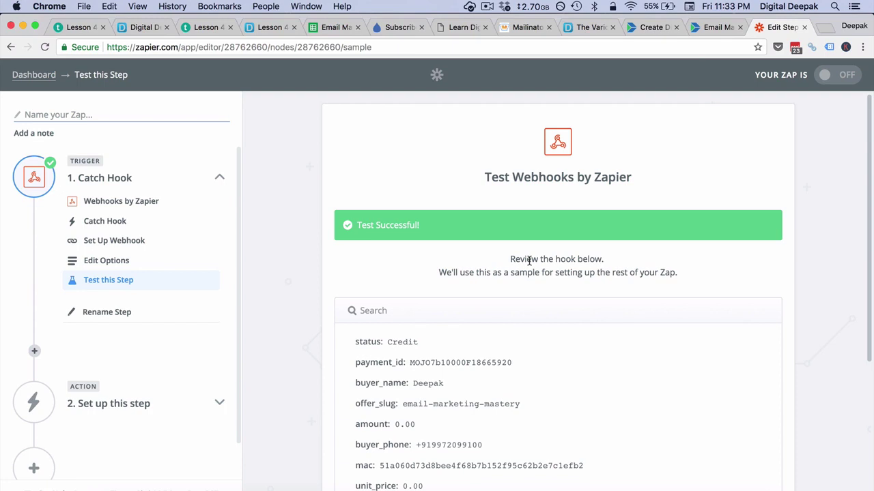
pyautogui.scroll(-10, 528, 260)
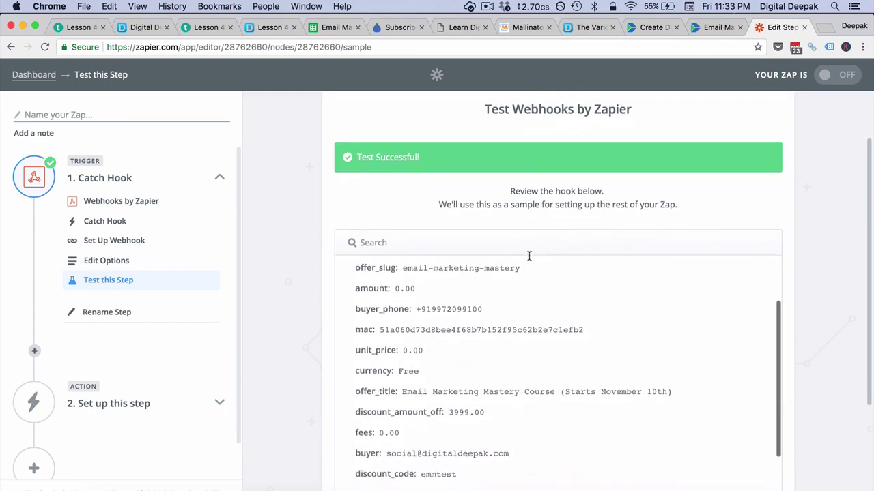
pyautogui.moveTo(511, 348); pyautogui.dragTo(387, 348)
pyautogui.click(546, 330)
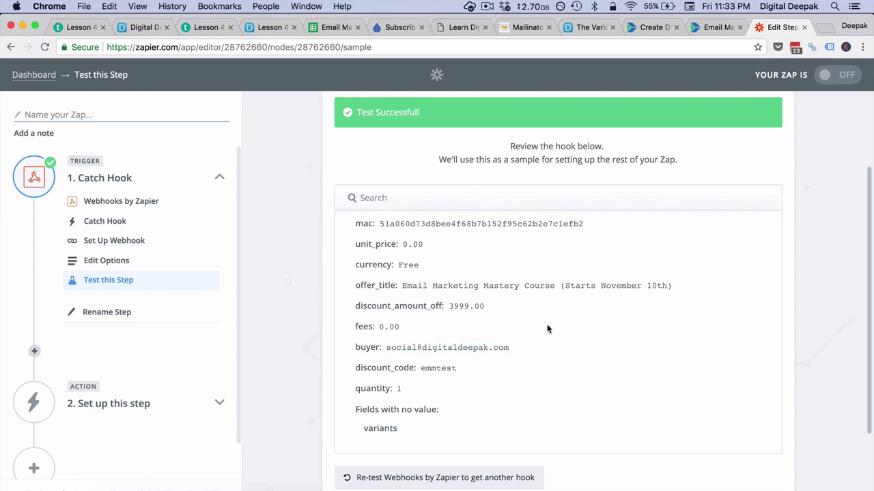
pyautogui.scroll(-3, 546, 331)
pyautogui.click(762, 440)
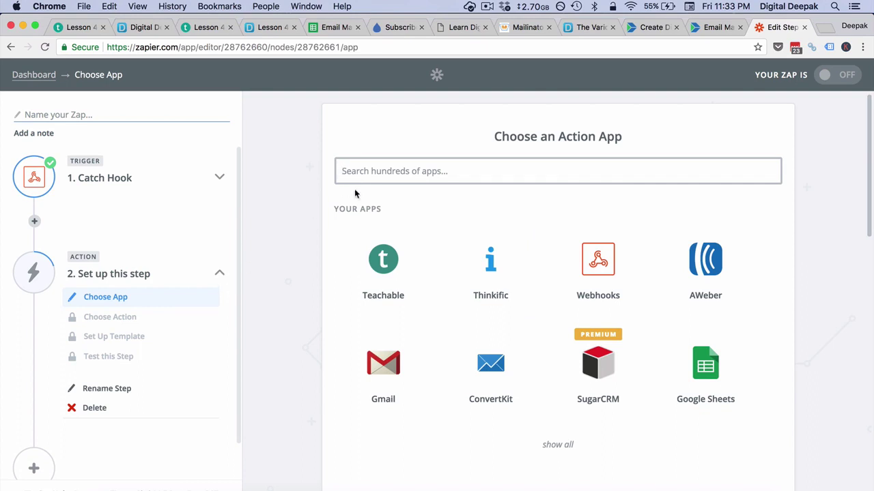
# Step: Set step 2 to Drip's Create or Update Subscriber with the linked Drip account
pyautogui.write('drip')
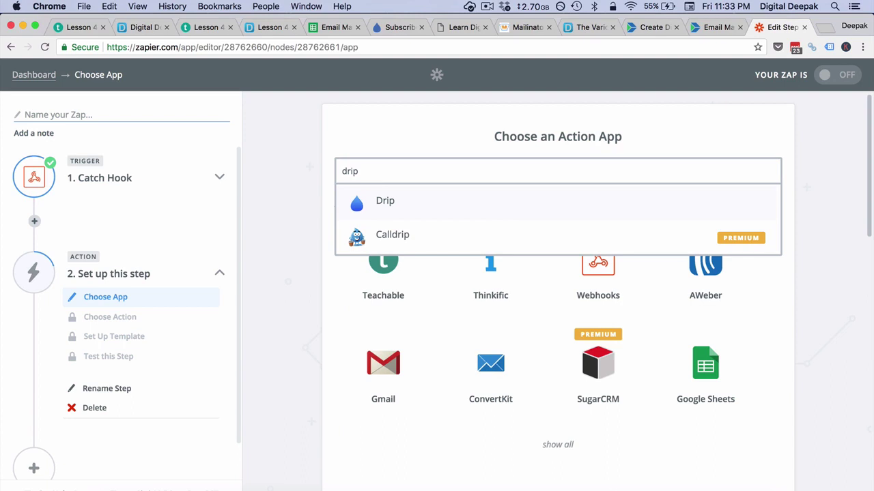
pyautogui.click(401, 206)
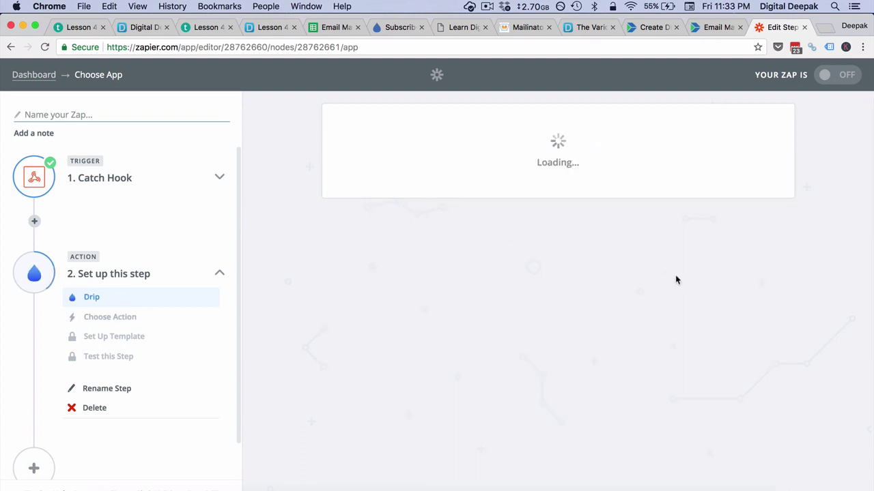
pyautogui.click(678, 305)
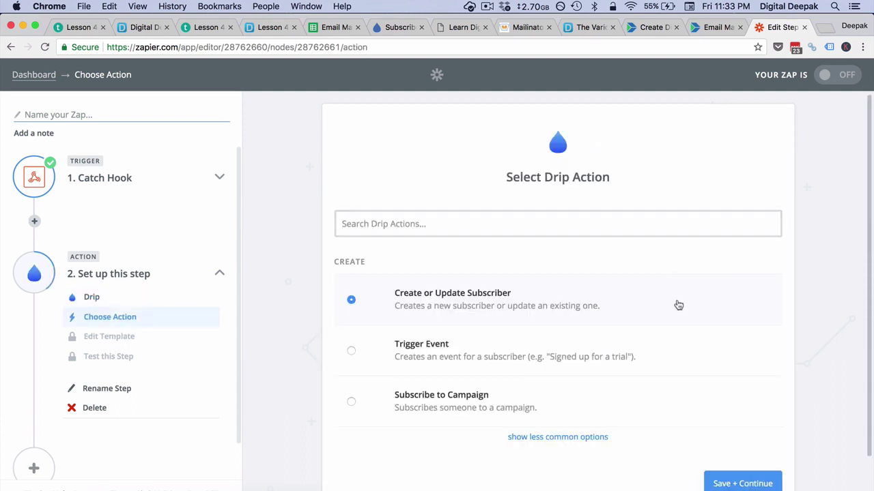
pyautogui.click(716, 428)
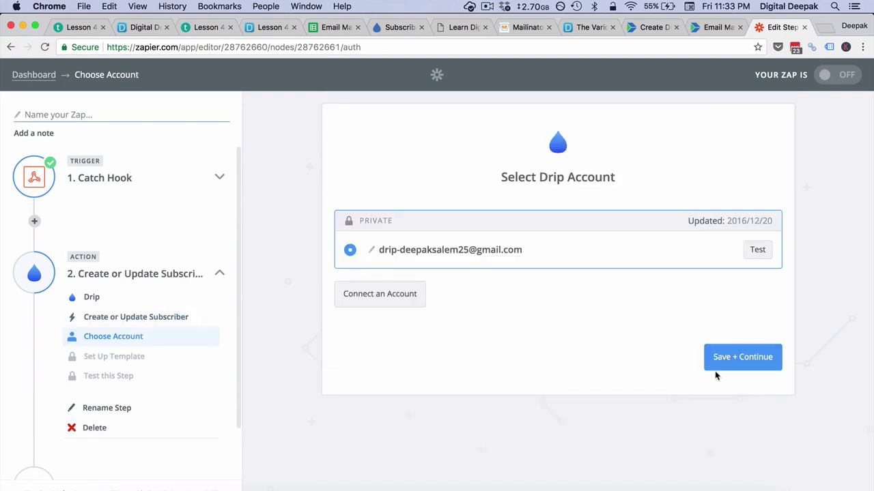
pyautogui.click(712, 359)
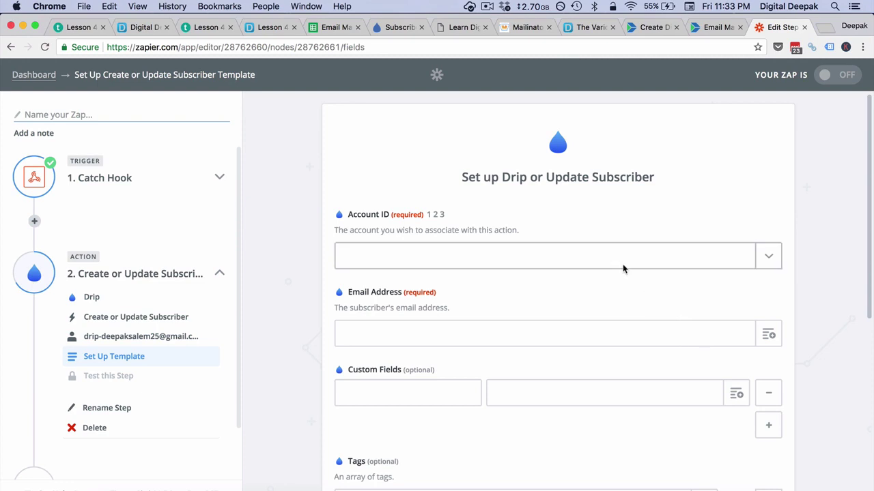
pyautogui.click(623, 268)
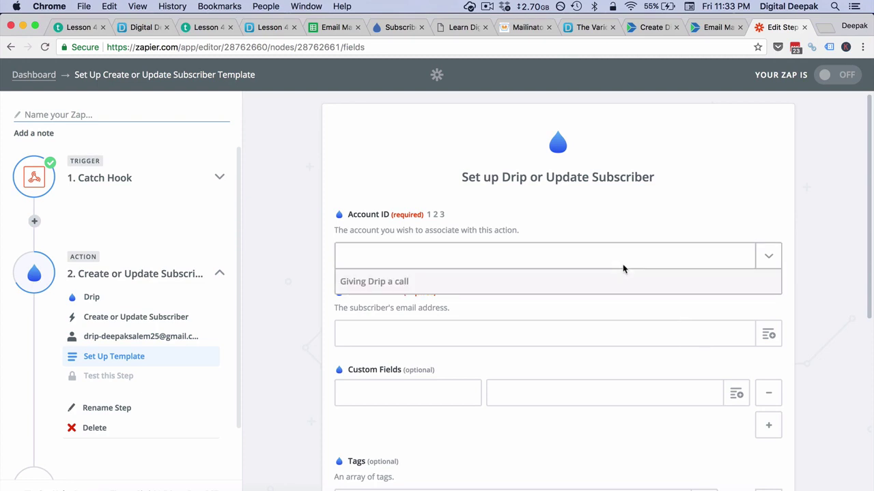
# Step: Select the Drip account and map Email Address to the trigger's Buyer field
pyautogui.click(587, 335)
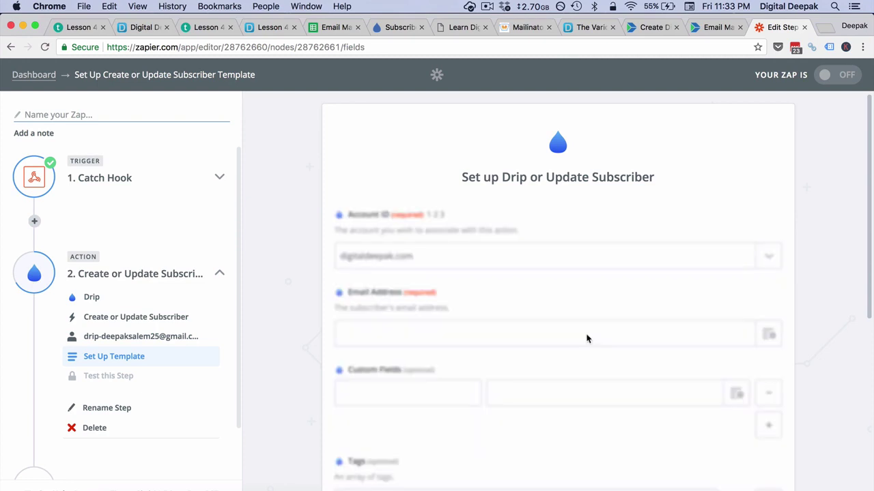
pyautogui.click(492, 335)
pyautogui.click(768, 335)
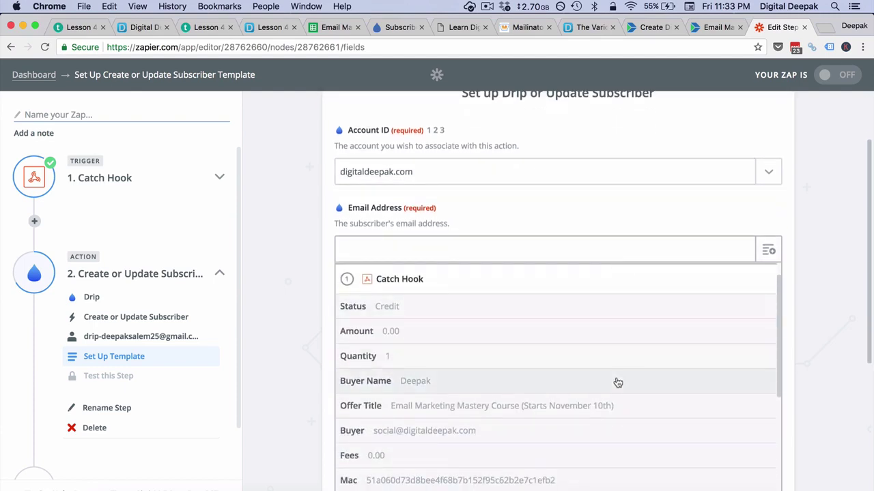
pyautogui.scroll(-2, 616, 380)
pyautogui.click(581, 374)
# Step: Add a custom field first_name mapped to Buyer Name
pyautogui.click(452, 271)
pyautogui.write('first_name')
pyautogui.click(552, 264)
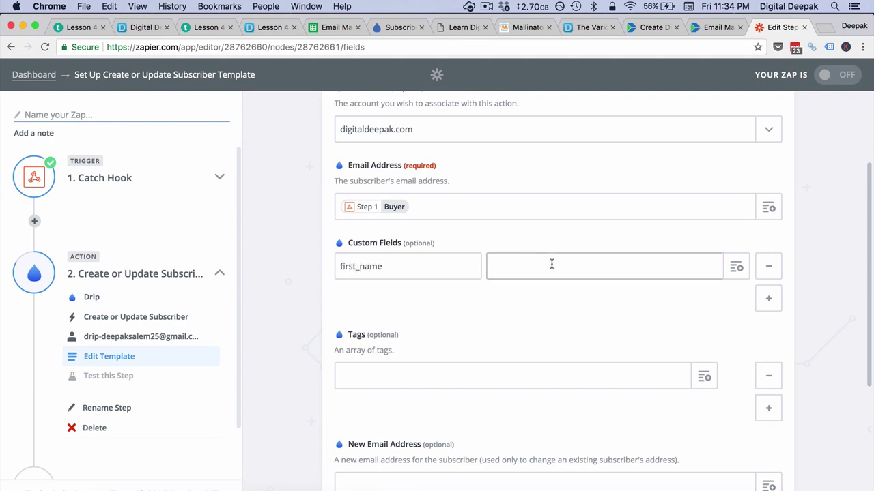
pyautogui.click(729, 265)
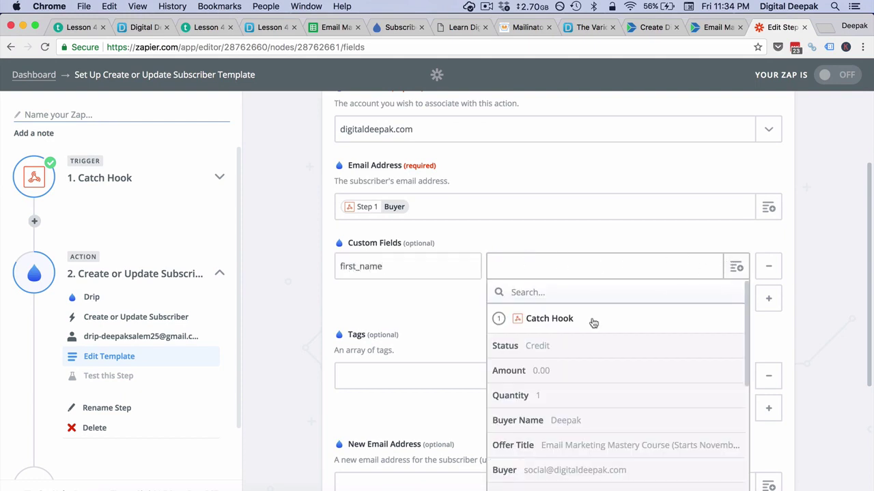
pyautogui.scroll(-2, 541, 379)
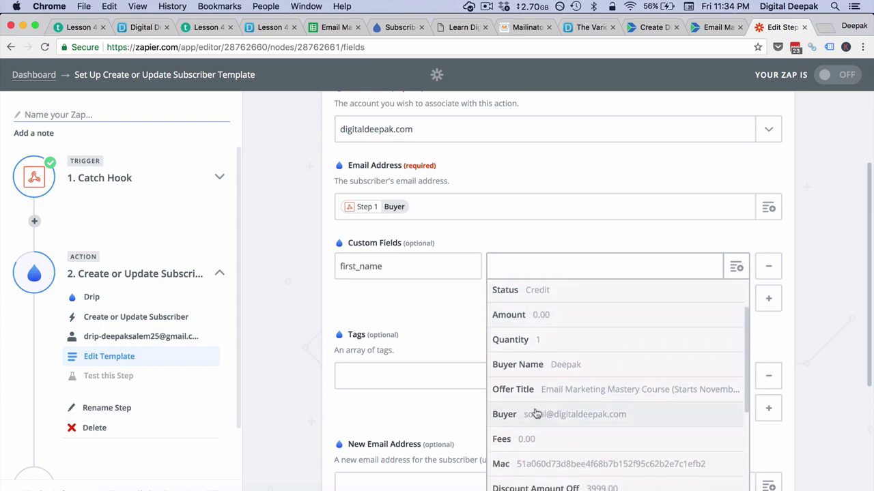
pyautogui.click(549, 372)
# Step: Add a second custom field phone mapped to Buyer Phone
pyautogui.click(768, 299)
pyautogui.click(361, 301)
pyautogui.write('phone')
pyautogui.click(558, 306)
pyautogui.click(736, 299)
pyautogui.write('phon')
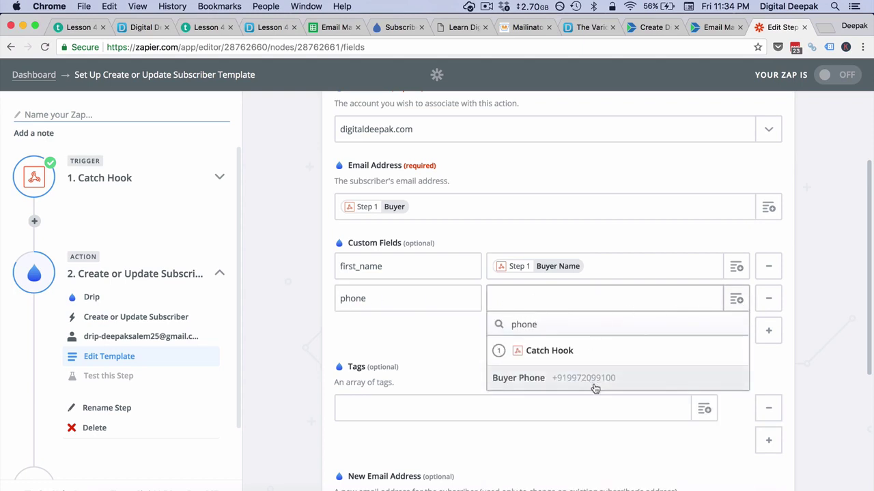
pyautogui.click(595, 383)
# Step: Tag the subscriber 'Bought - Email' and continue to testing
pyautogui.scroll(-2, 484, 350)
pyautogui.click(481, 339)
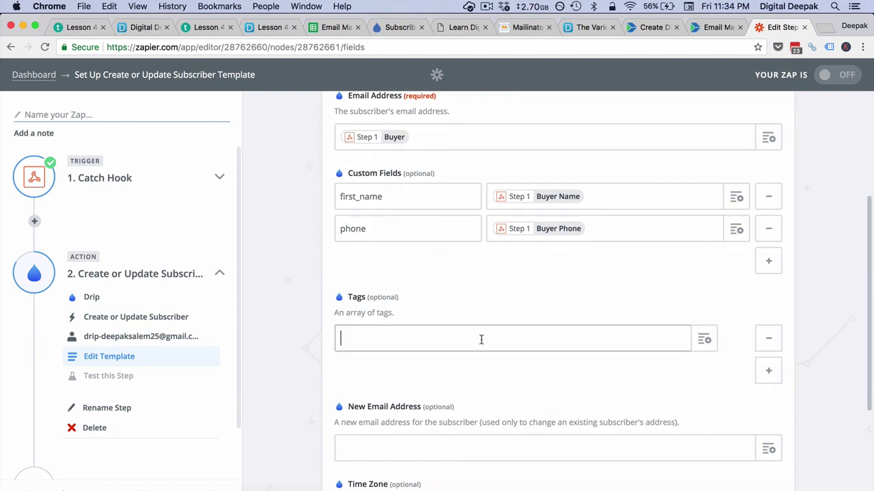
pyautogui.write('Bought - Email')
pyautogui.click(435, 376)
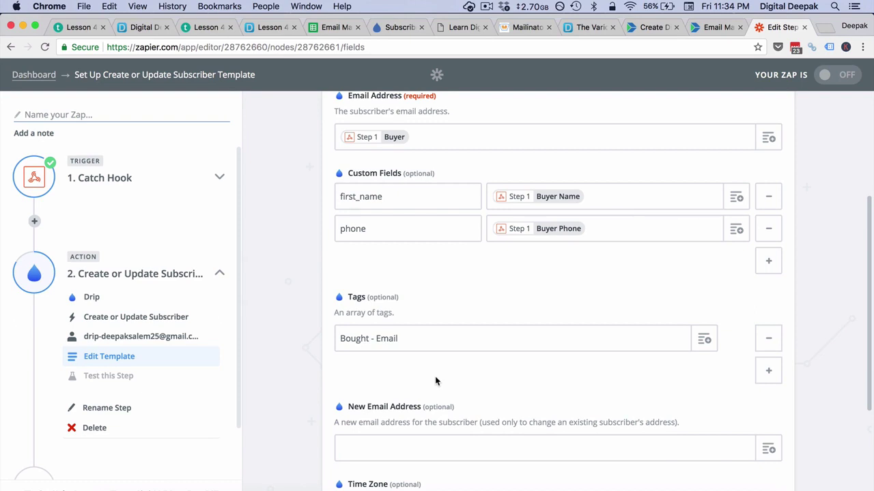
pyautogui.scroll(-4, 423, 369)
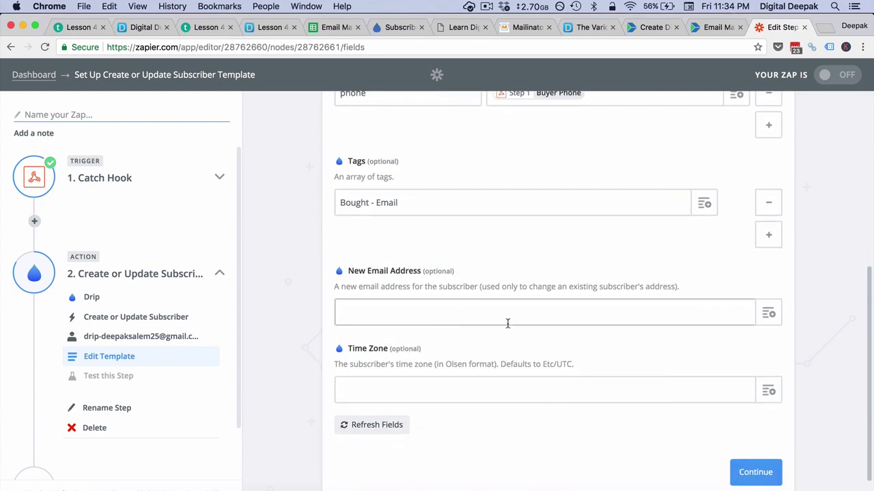
pyautogui.click(779, 476)
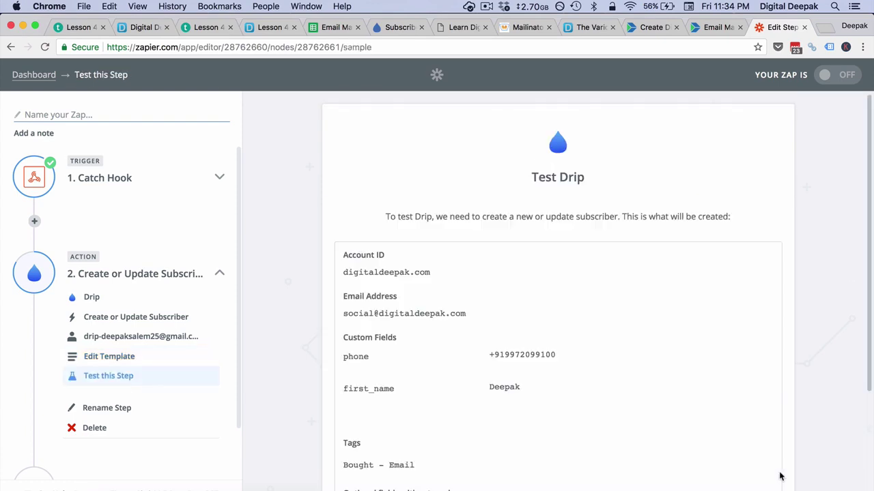
# Step: Send a test subscriber to Drip, name the Zap 'Bought - Email', turn it on, and view it
pyautogui.scroll(-5, 726, 378)
pyautogui.click(728, 430)
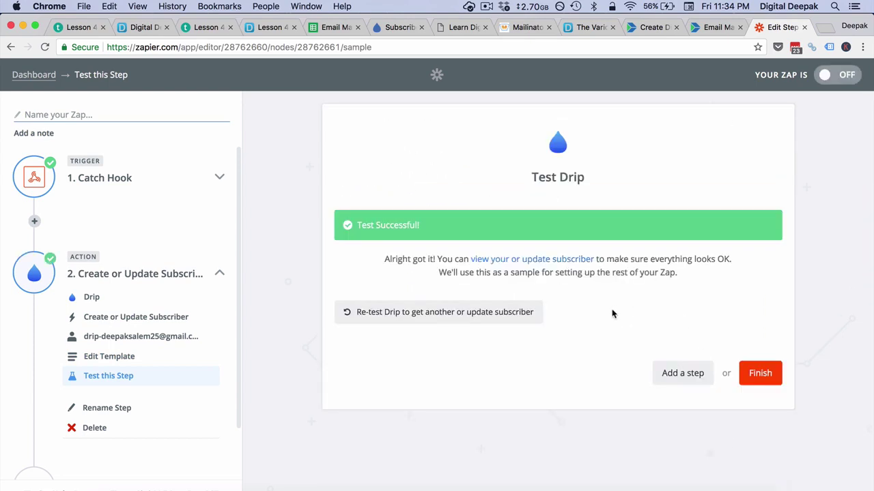
pyautogui.click(758, 373)
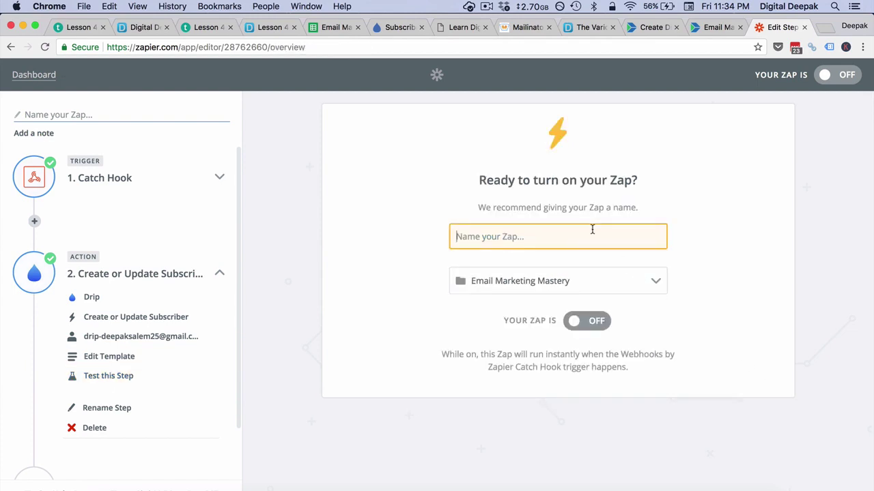
pyautogui.write('Bought - Email')
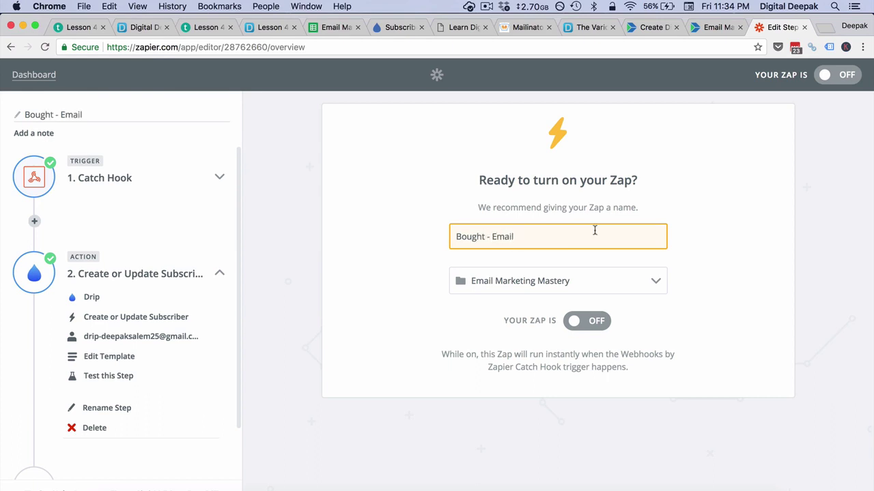
pyautogui.click(588, 323)
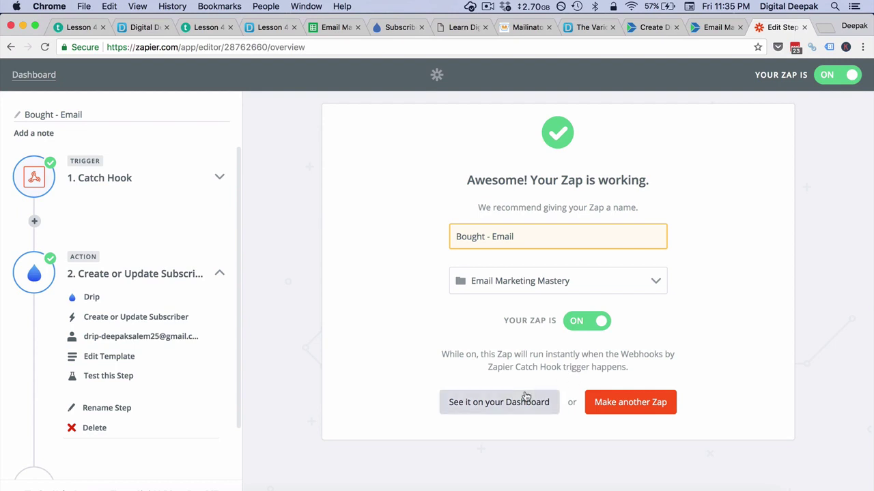
pyautogui.click(526, 396)
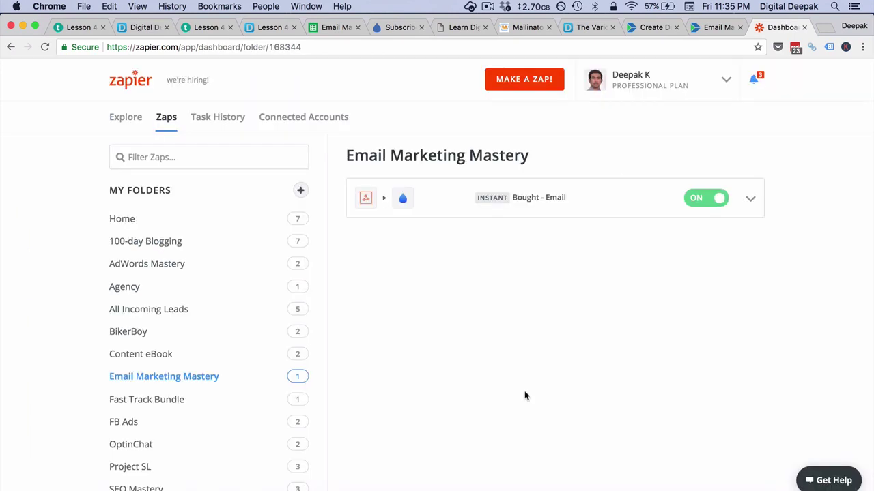
pyautogui.click(397, 29)
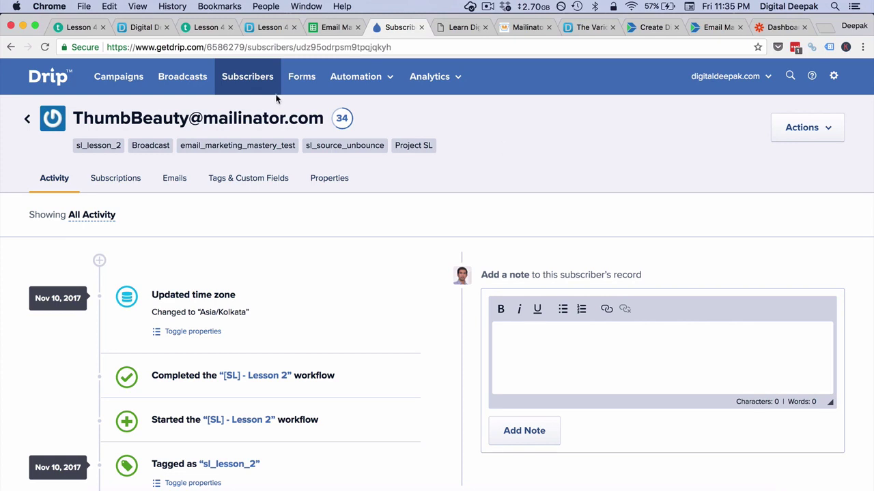
# Step: Filter Drip subscribers by the buyer's email address and confirm the Bought - Email tag is applied
pyautogui.click(232, 81)
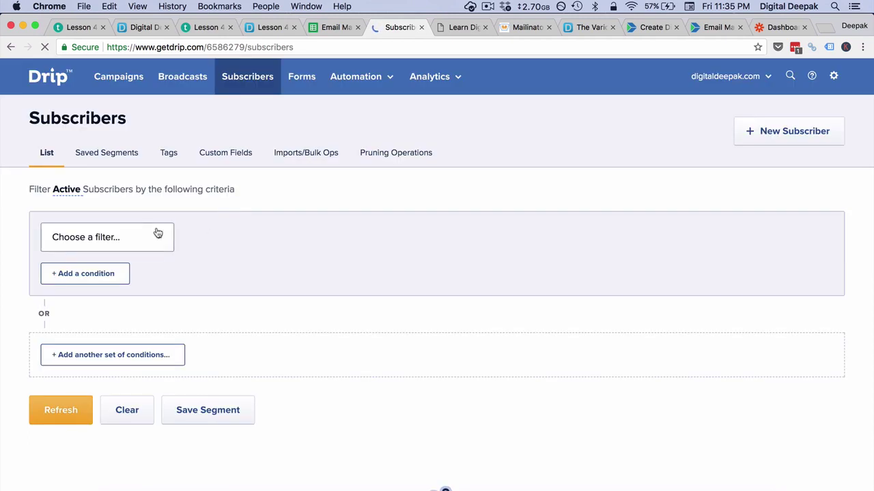
pyautogui.click(157, 233)
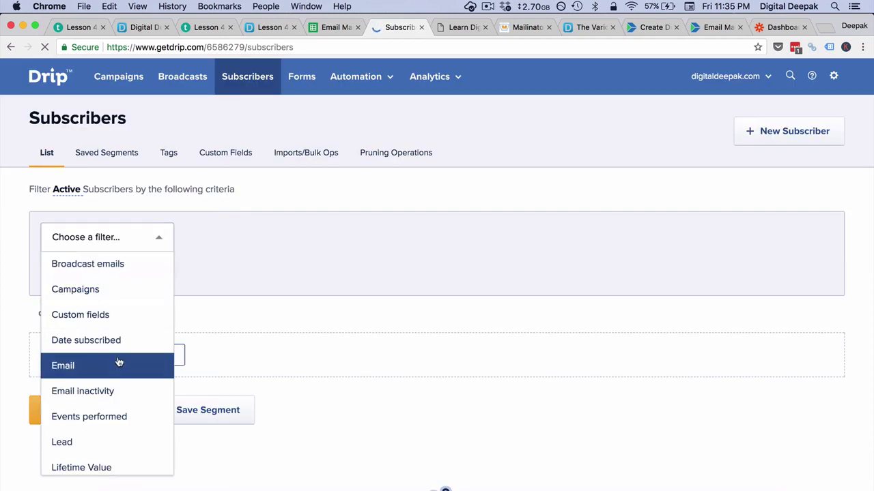
pyautogui.click(120, 362)
pyautogui.click(456, 241)
pyautogui.click(83, 410)
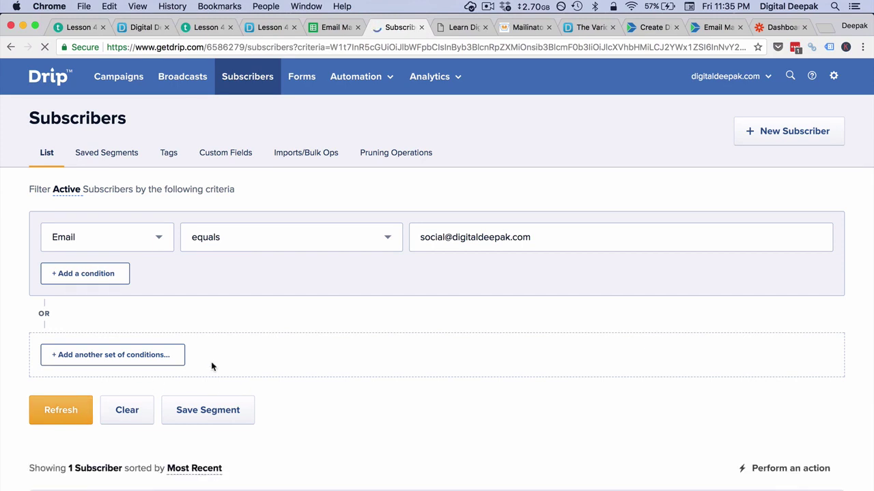
pyautogui.scroll(-5, 212, 365)
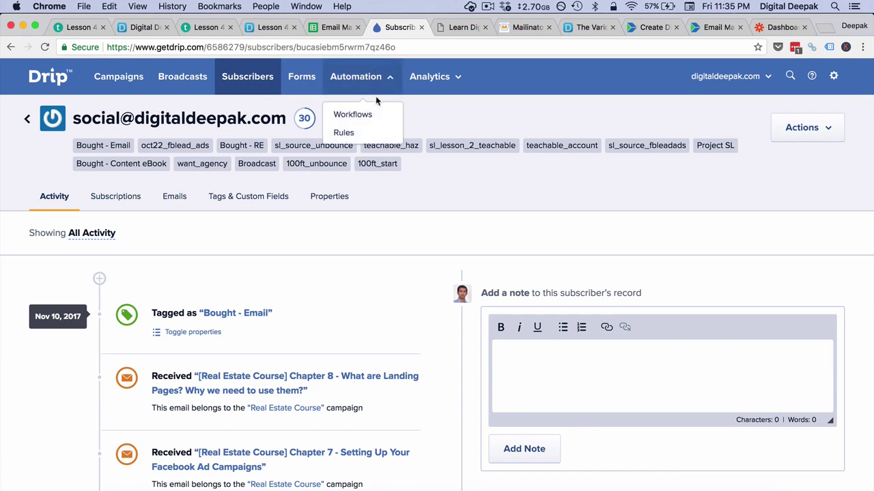
pyautogui.click(368, 112)
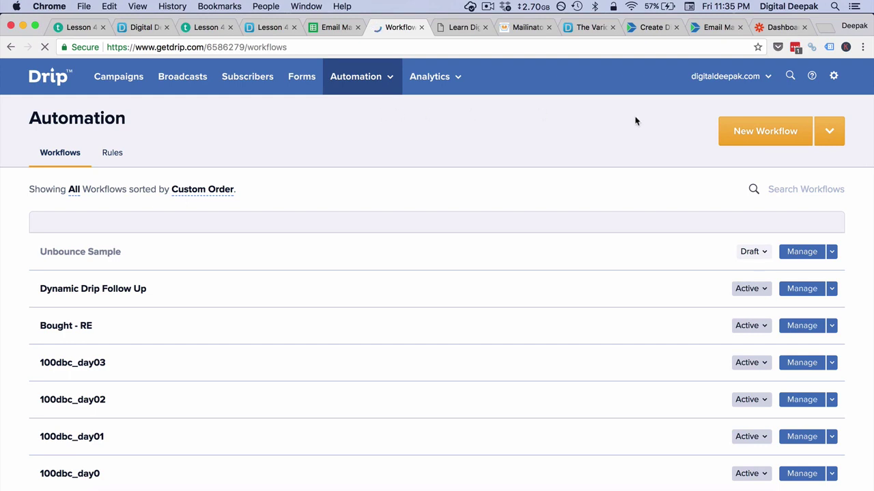
# Step: Create a new Drip workflow named 'Bought - Email'
pyautogui.click(748, 137)
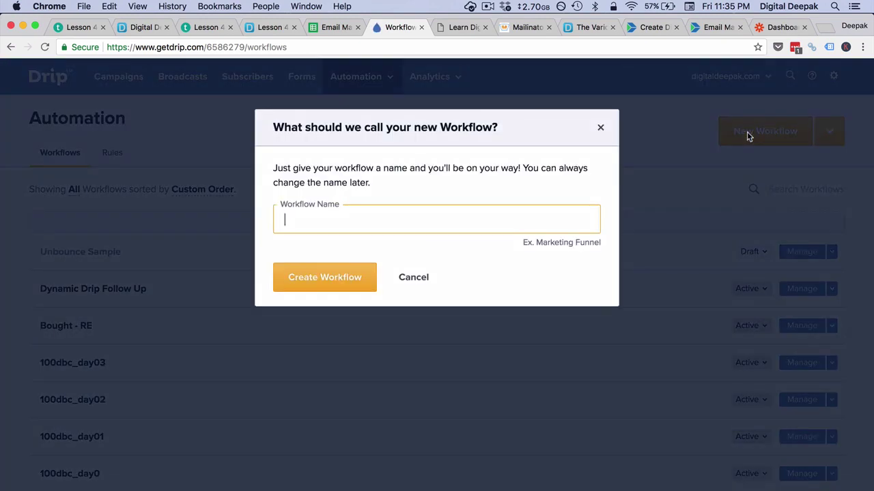
pyautogui.write('Bought - Email')
pyautogui.click(358, 276)
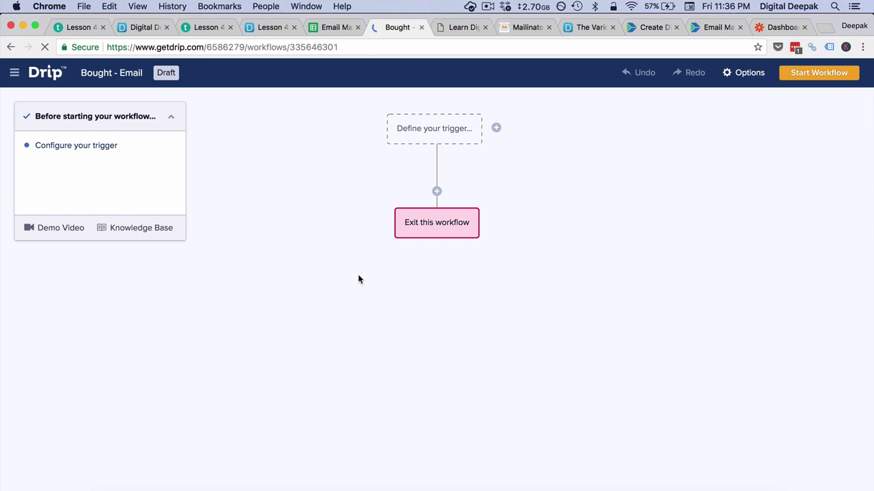
# Step: Set the workflow trigger to 'Tag is applied' with the Bought - Email tag
pyautogui.click(463, 128)
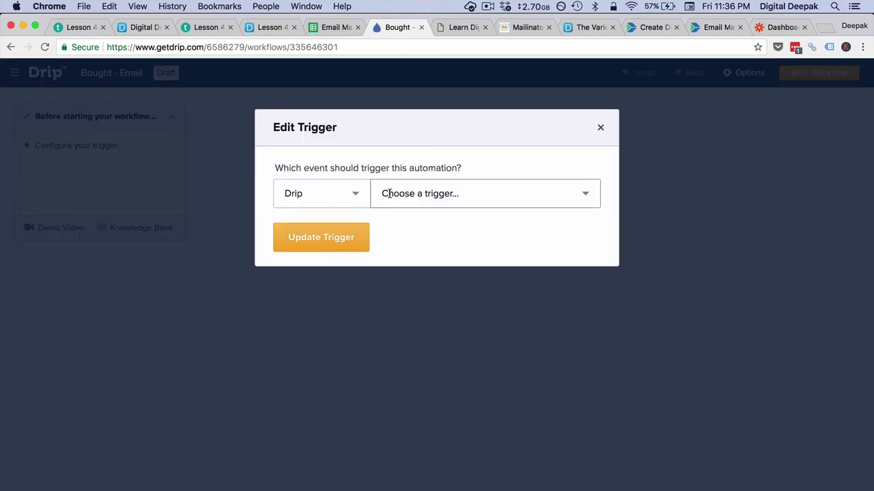
pyautogui.click(383, 194)
pyautogui.click(409, 239)
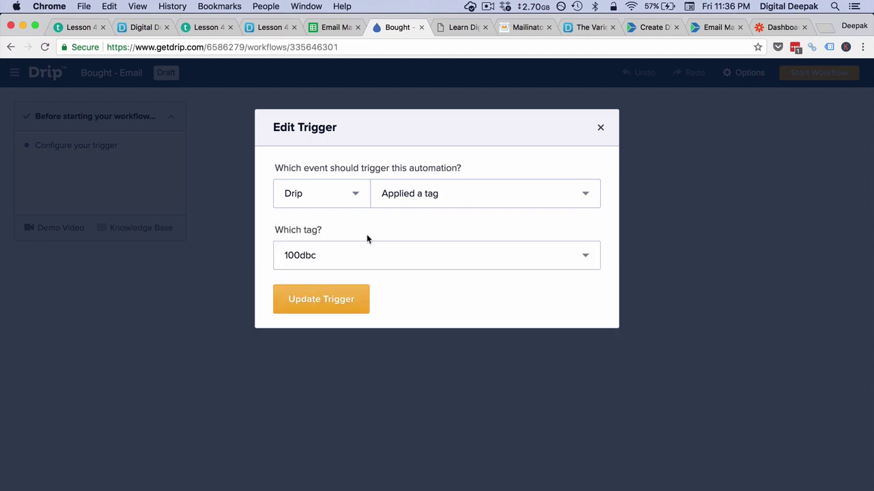
pyautogui.click(365, 257)
pyautogui.press('BackSpace')
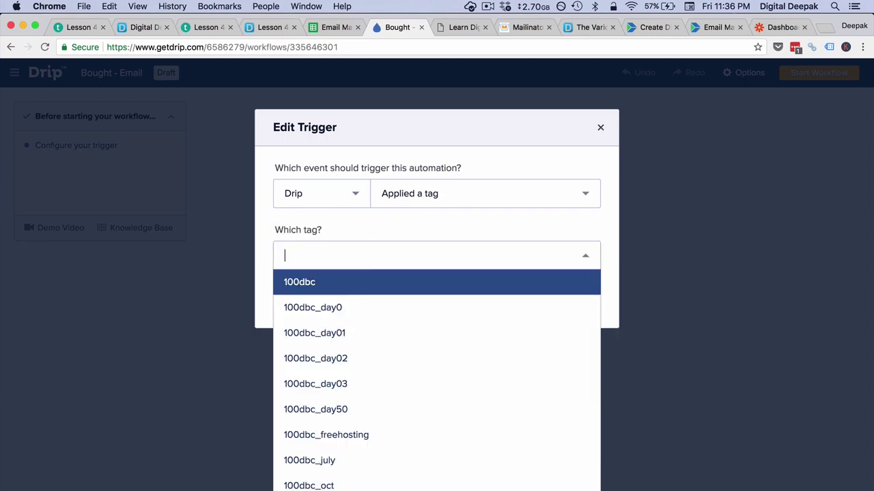
pyautogui.write('Bought -')
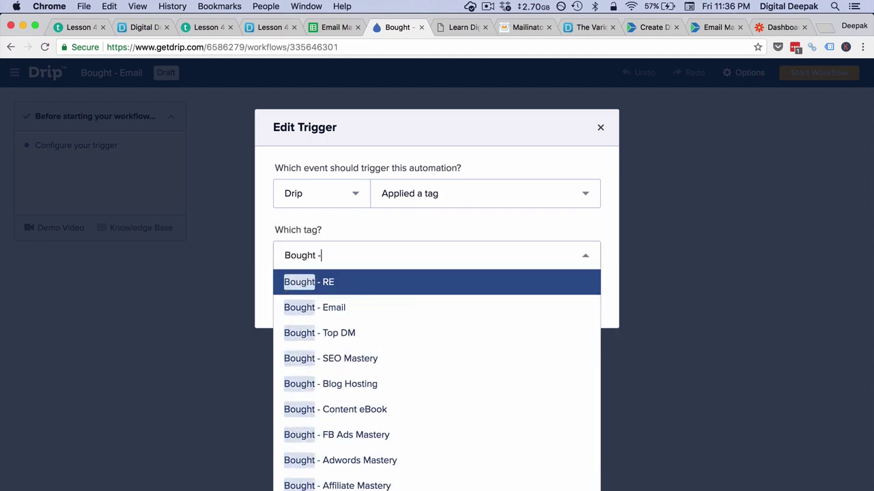
pyautogui.write(' Email')
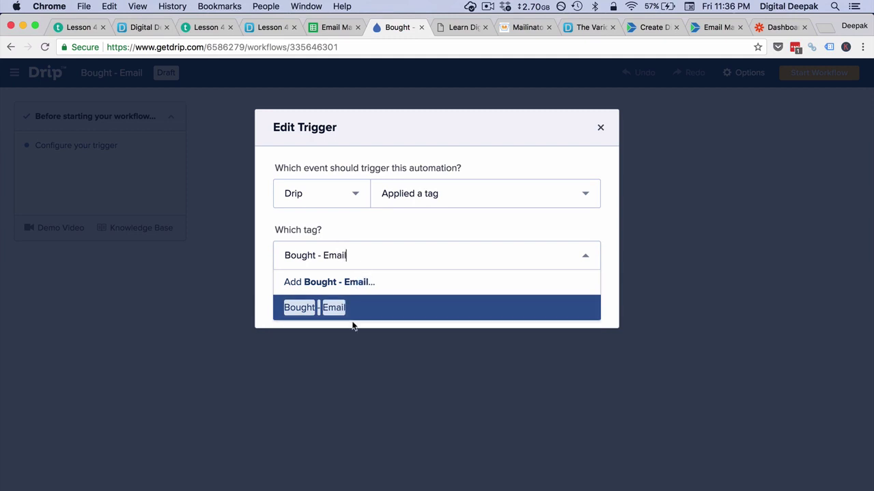
pyautogui.click(366, 316)
pyautogui.click(337, 306)
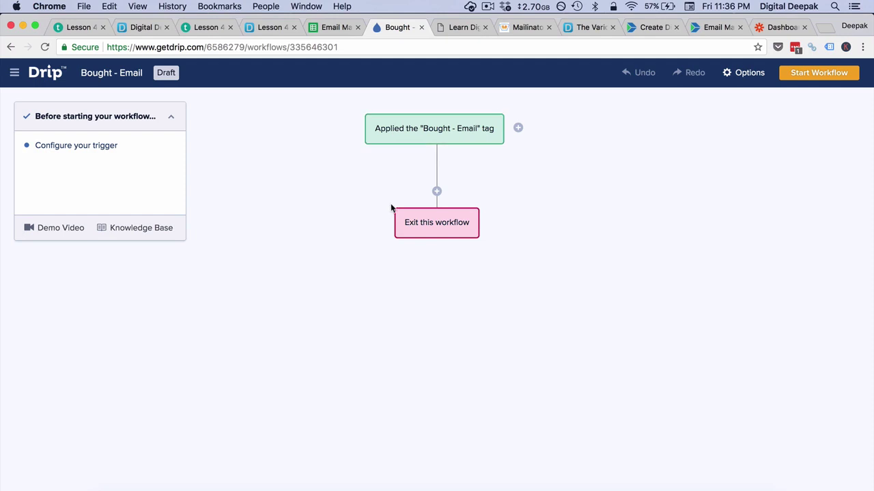
# Step: Add a 'Send a one-off email' action after the trigger
pyautogui.click(436, 193)
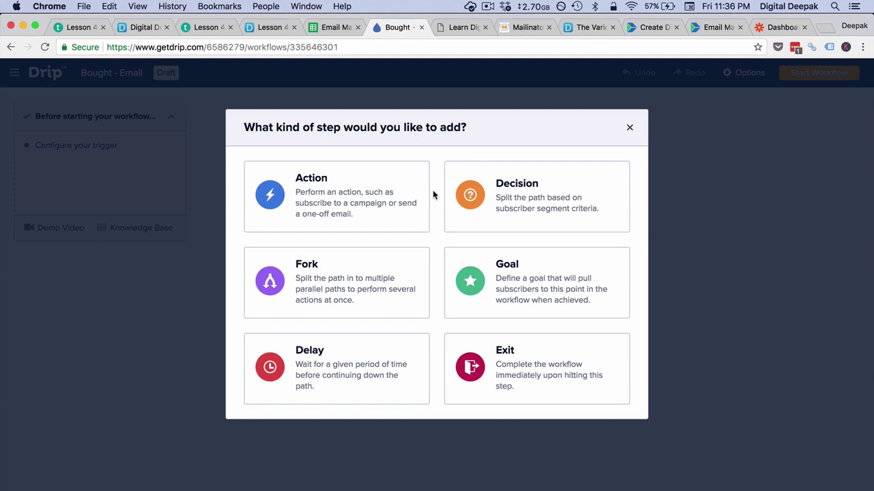
pyautogui.click(344, 191)
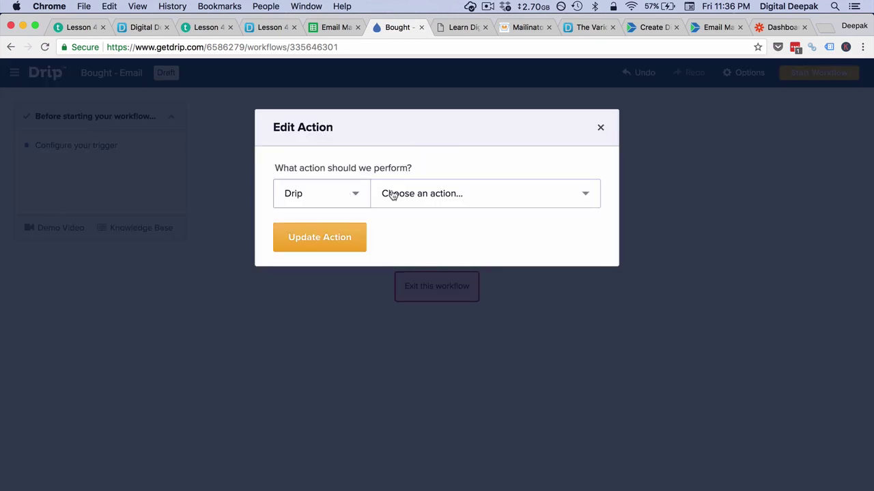
pyautogui.click(393, 195)
pyautogui.scroll(-1, 483, 302)
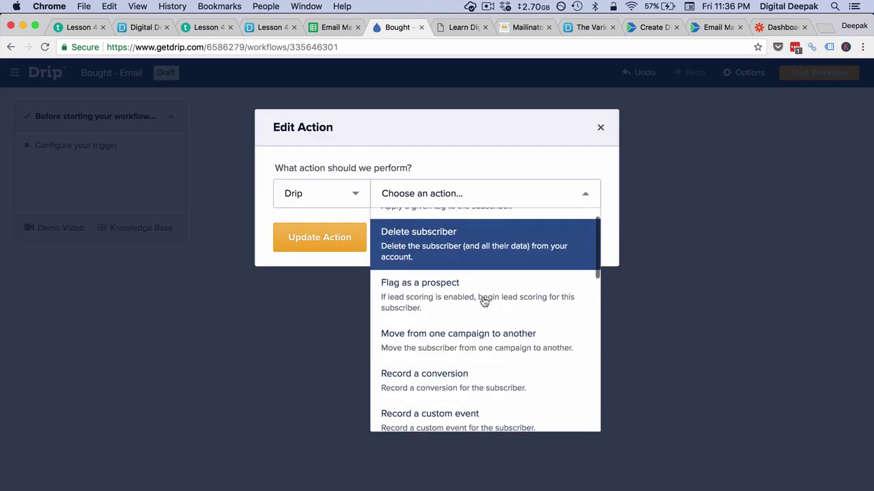
pyautogui.scroll(-5, 483, 302)
pyautogui.scroll(-4, 483, 302)
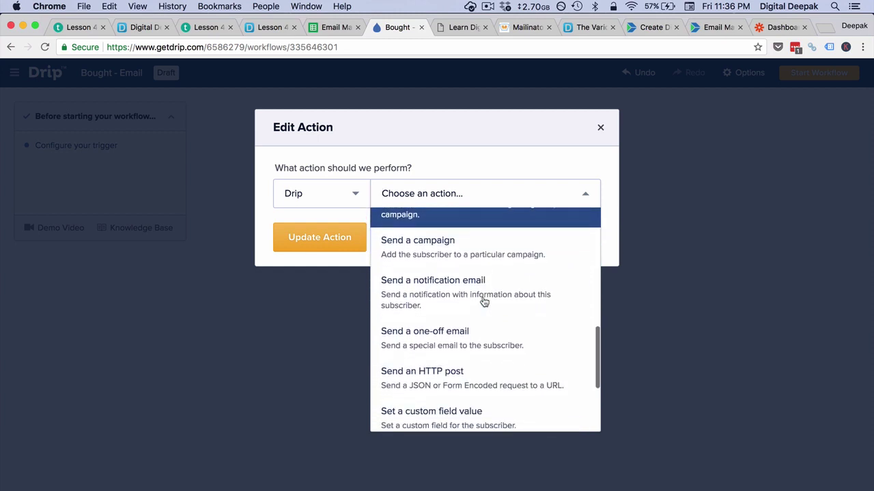
pyautogui.scroll(-1, 483, 302)
pyautogui.click(483, 300)
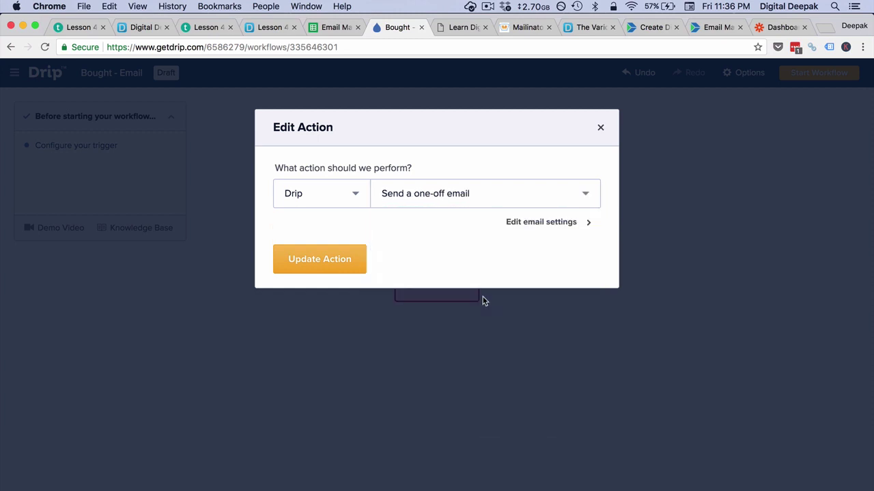
# Step: Give the email subject 'Thank you for Investing in the Email Marketing Mastery Course' and a course-access body
pyautogui.click(538, 225)
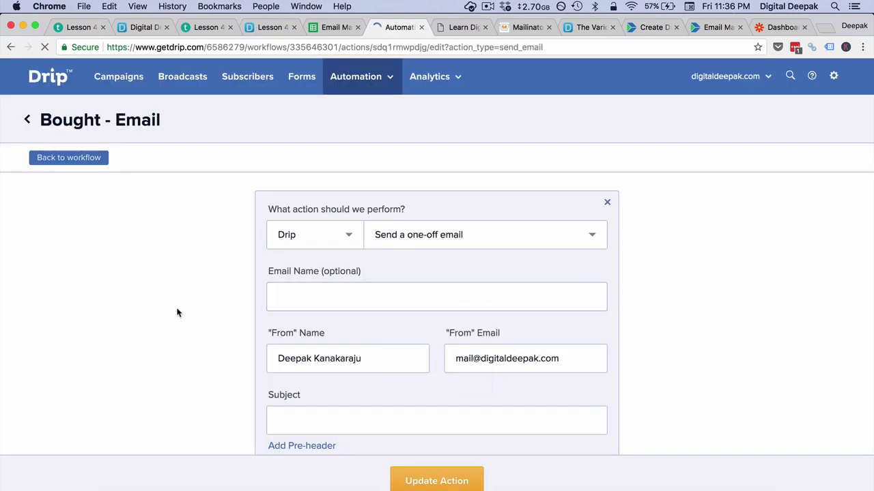
pyautogui.scroll(-3, 177, 313)
pyautogui.click(271, 200)
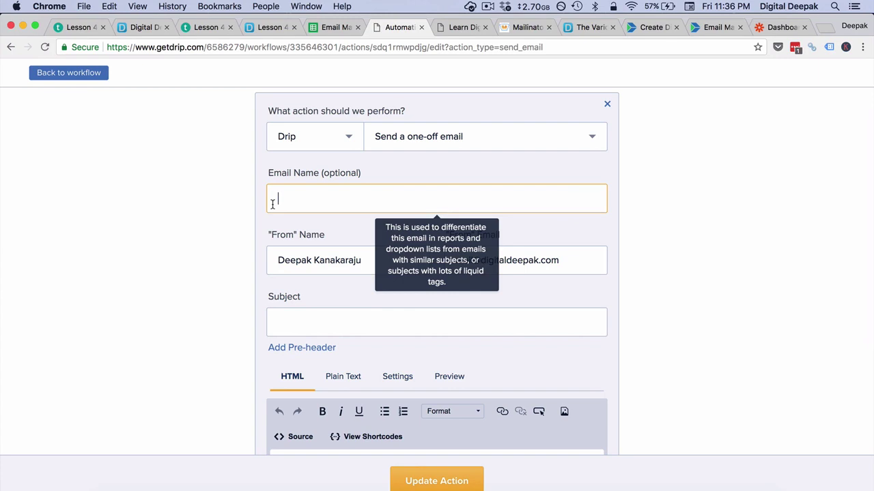
pyautogui.click(285, 325)
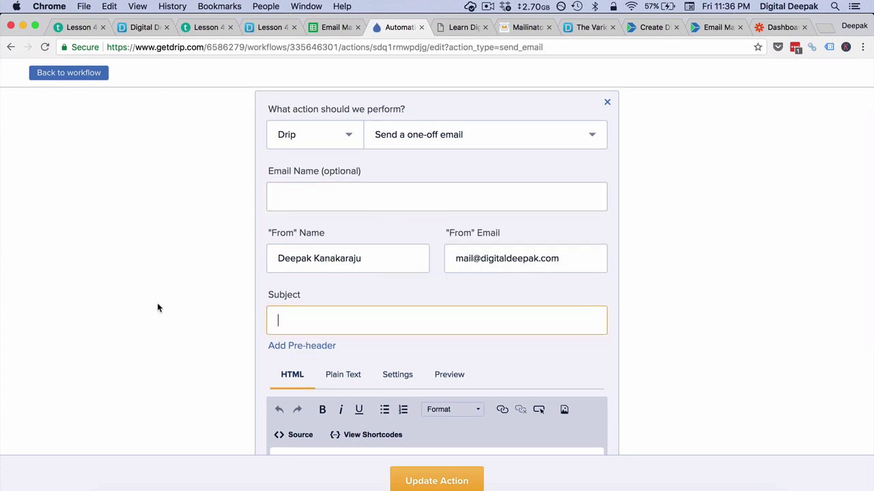
pyautogui.scroll(-4, 157, 306)
pyautogui.click(319, 343)
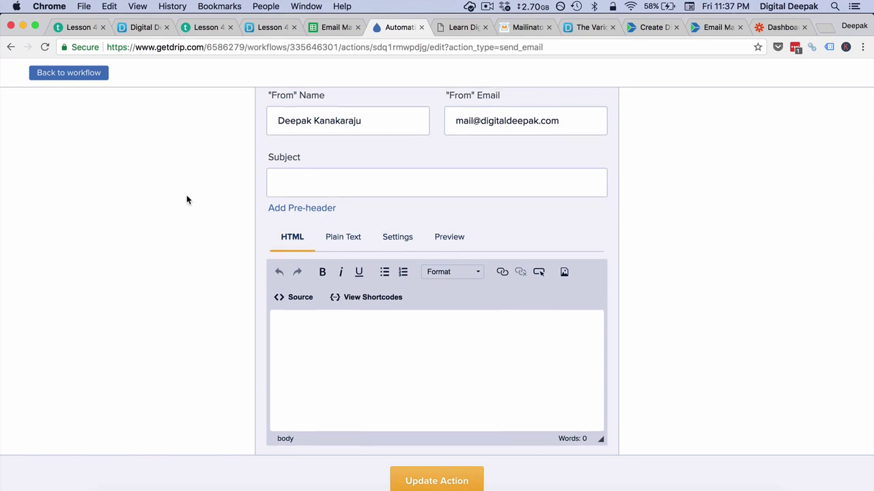
pyautogui.scroll(1, 187, 198)
pyautogui.click(292, 200)
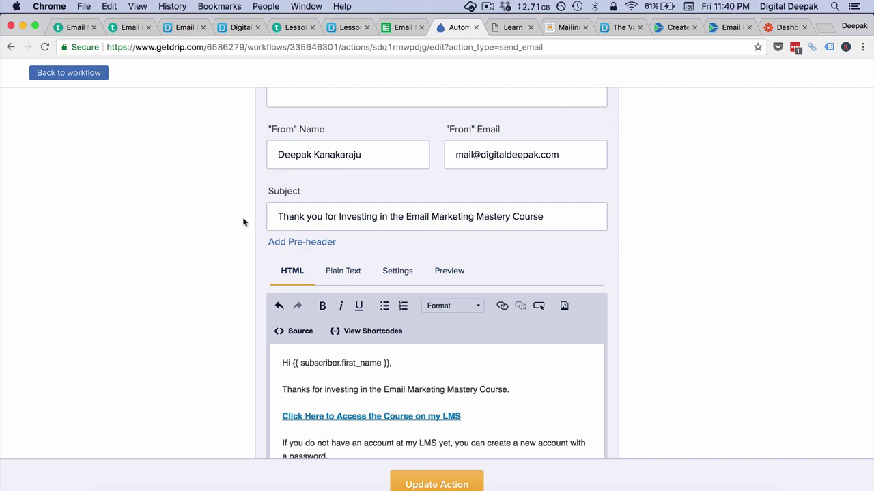
pyautogui.scroll(-3, 242, 221)
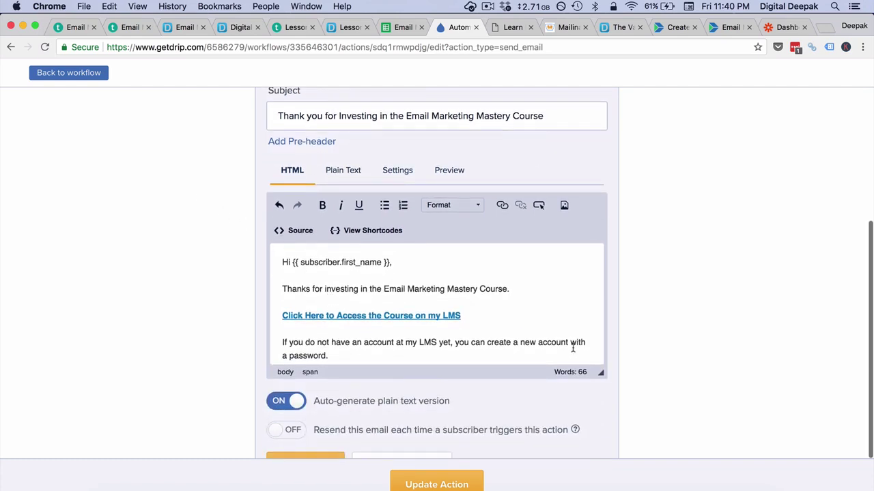
pyautogui.moveTo(602, 372); pyautogui.dragTo(587, 449)
pyautogui.scroll(-1, 512, 391)
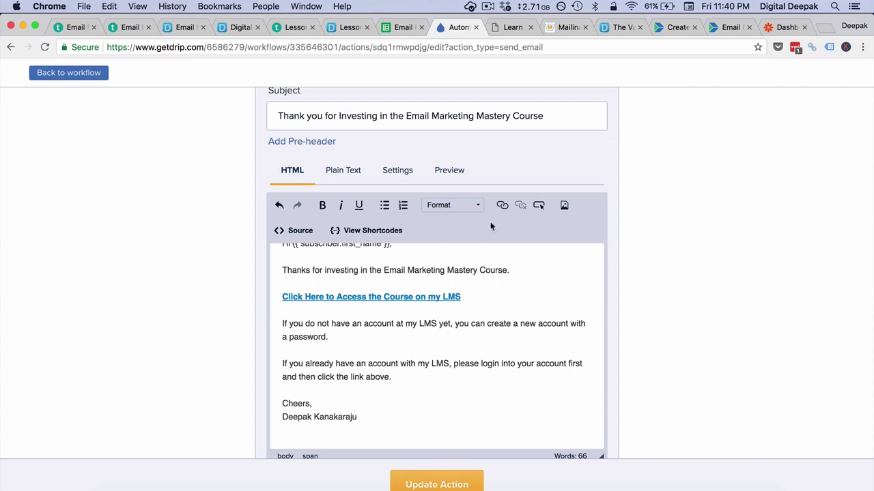
# Step: Set the email's purpose to Transactional/relationship and confirm it
pyautogui.click(402, 177)
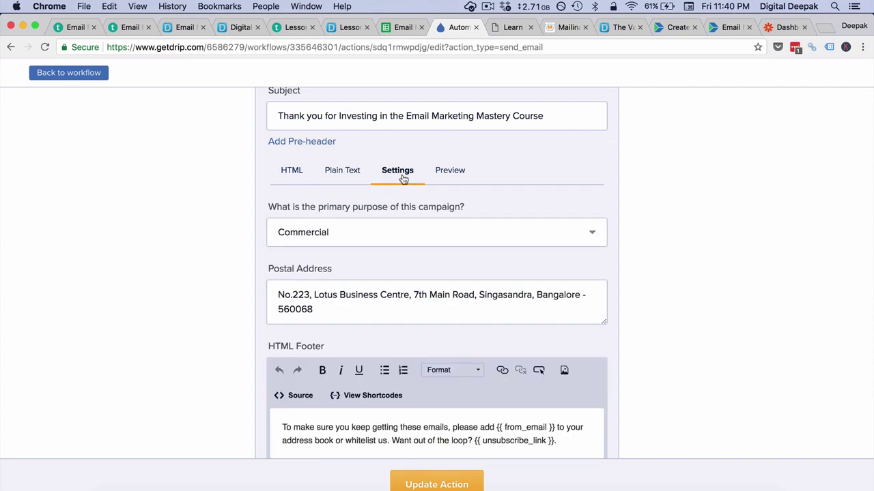
pyautogui.click(419, 233)
pyautogui.click(419, 271)
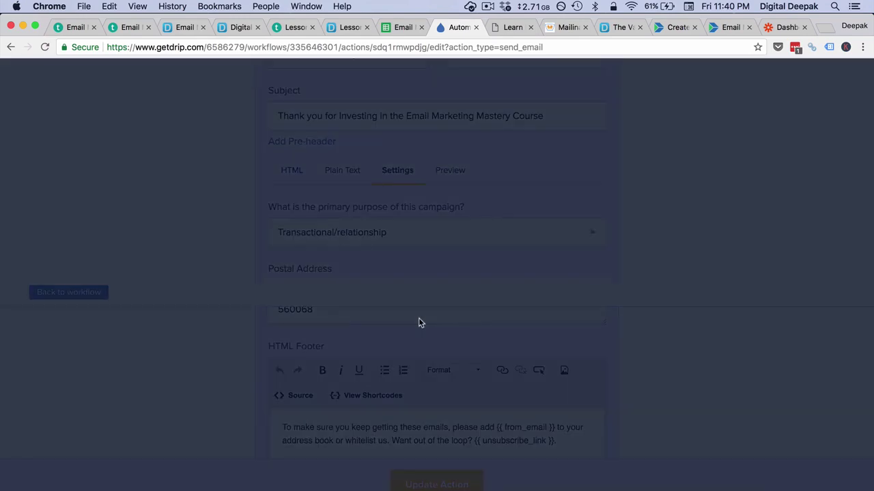
pyautogui.click(401, 451)
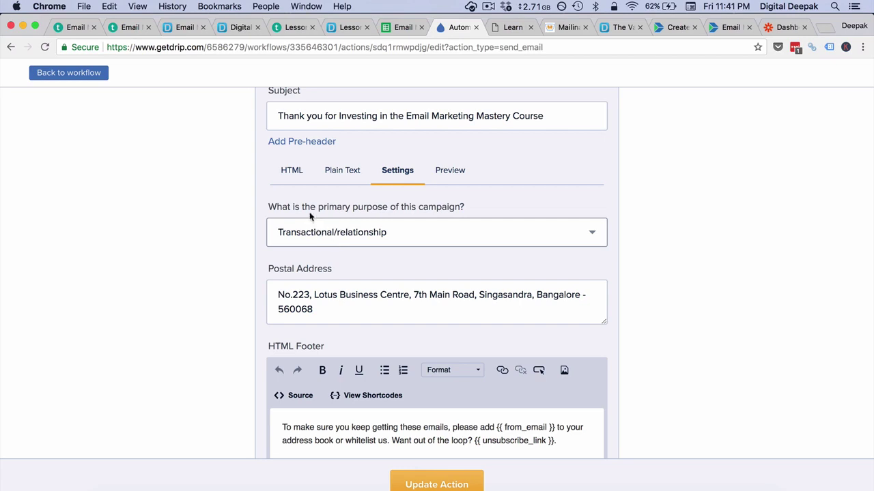
# Step: Save the email action and start the Bought - Email workflow
pyautogui.click(292, 172)
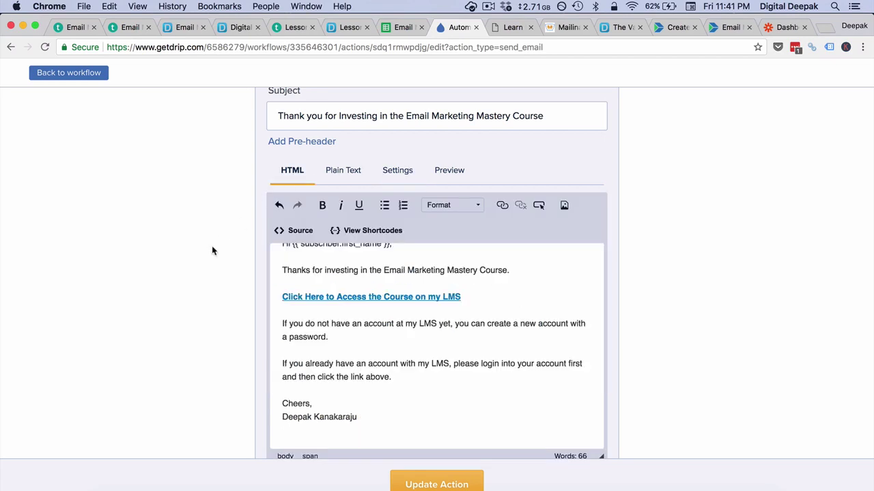
pyautogui.scroll(-3, 385, 331)
pyautogui.scroll(5, 385, 331)
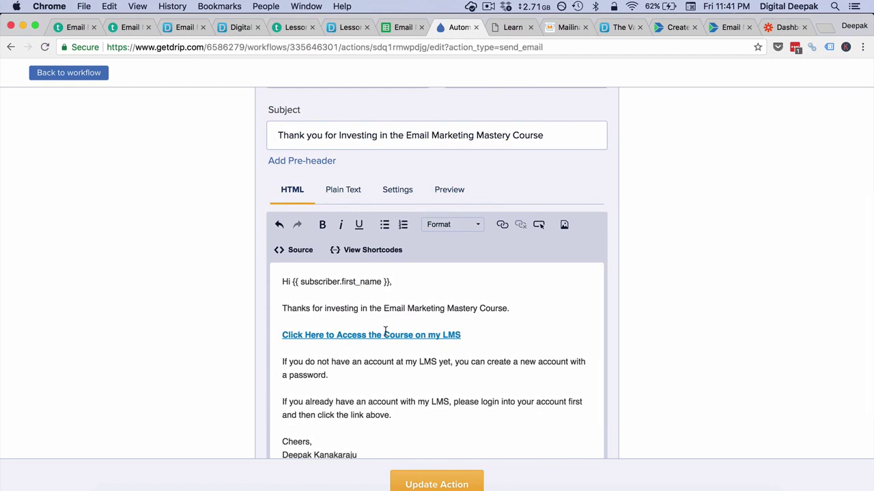
pyautogui.scroll(-3, 238, 335)
pyautogui.click(427, 484)
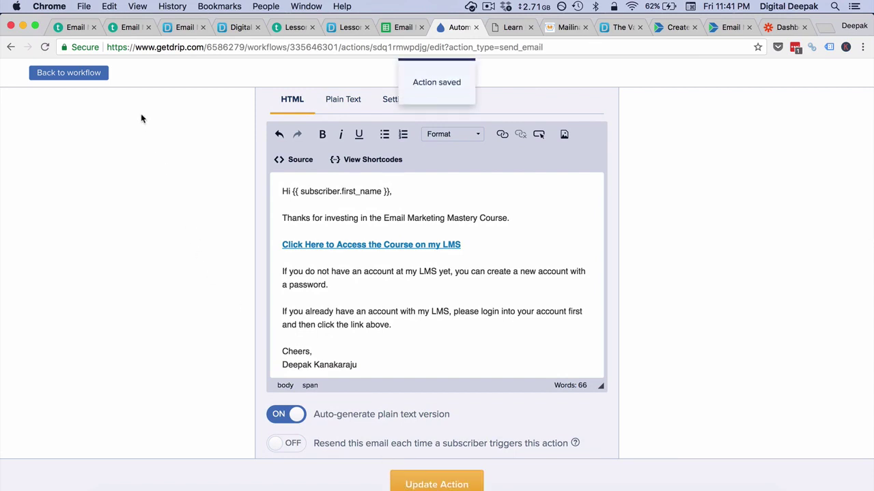
pyautogui.click(403, 478)
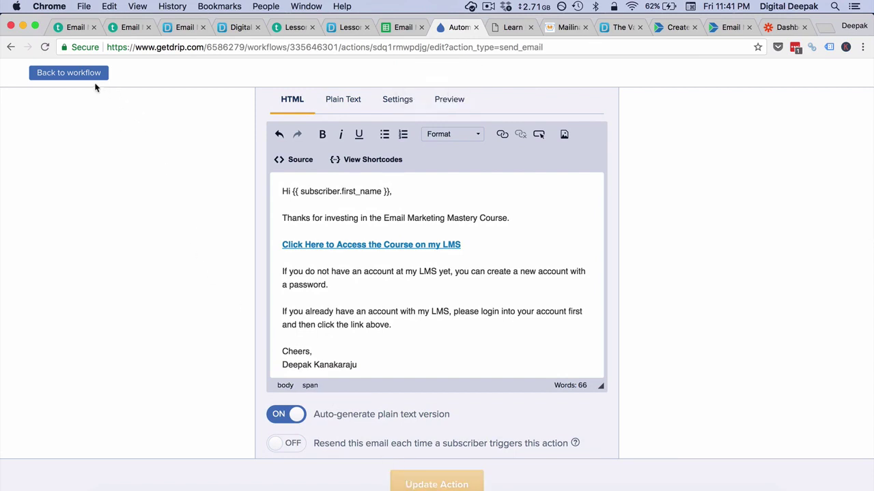
pyautogui.click(78, 73)
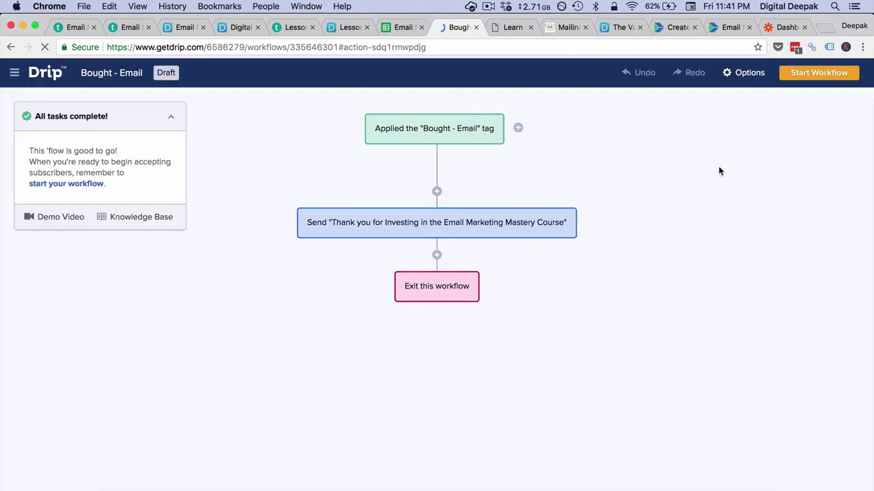
pyautogui.click(817, 74)
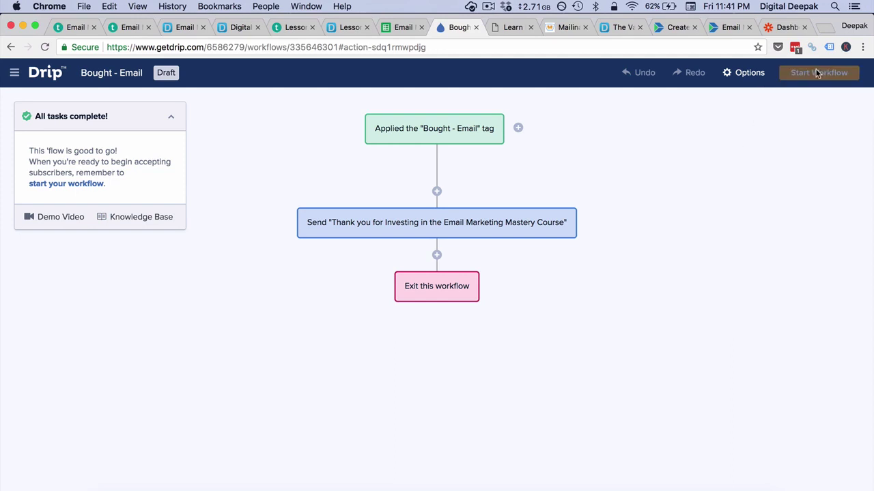
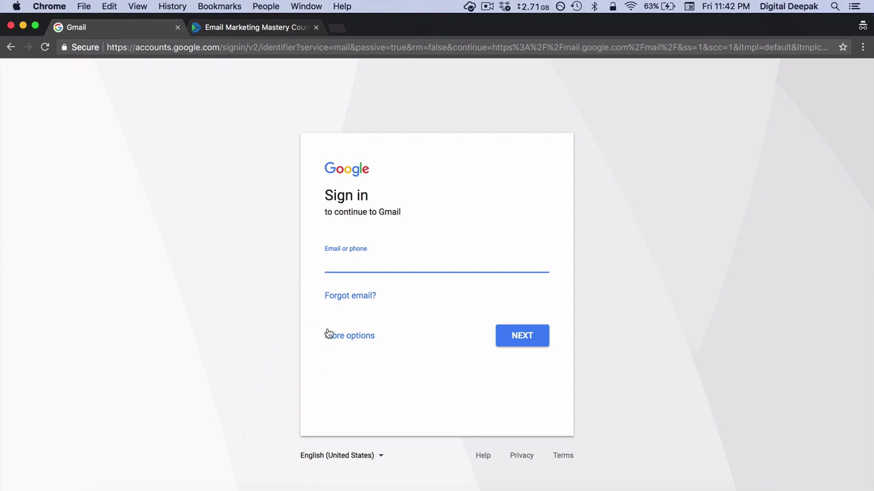
# Step: Sign up a new test Google account and dismiss the Gmail welcome dialog
pyautogui.click(349, 336)
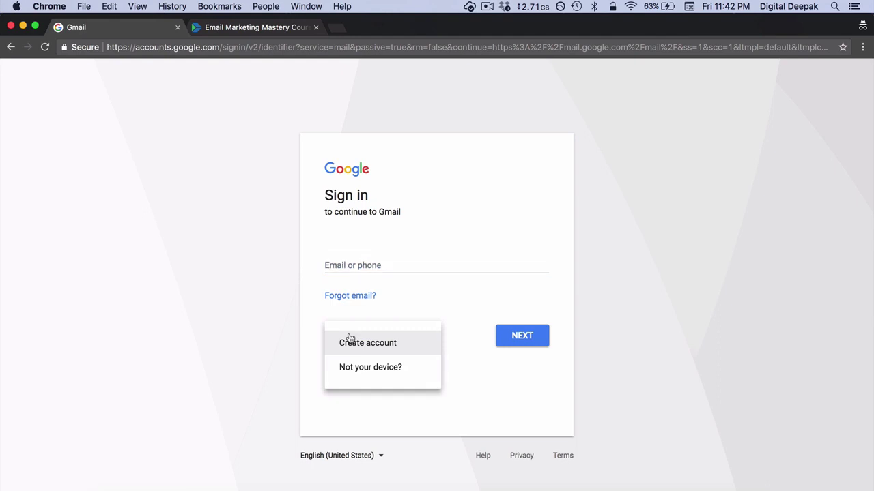
pyautogui.click(395, 346)
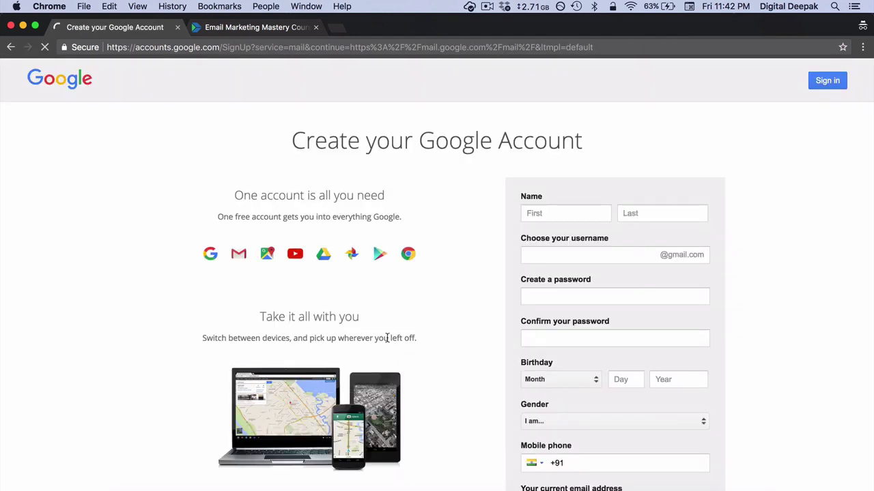
pyautogui.click(569, 214)
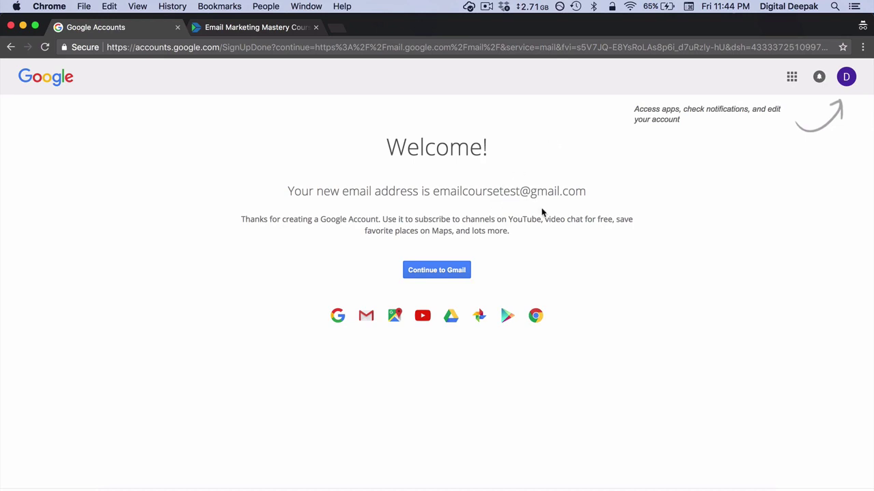
pyautogui.click(457, 275)
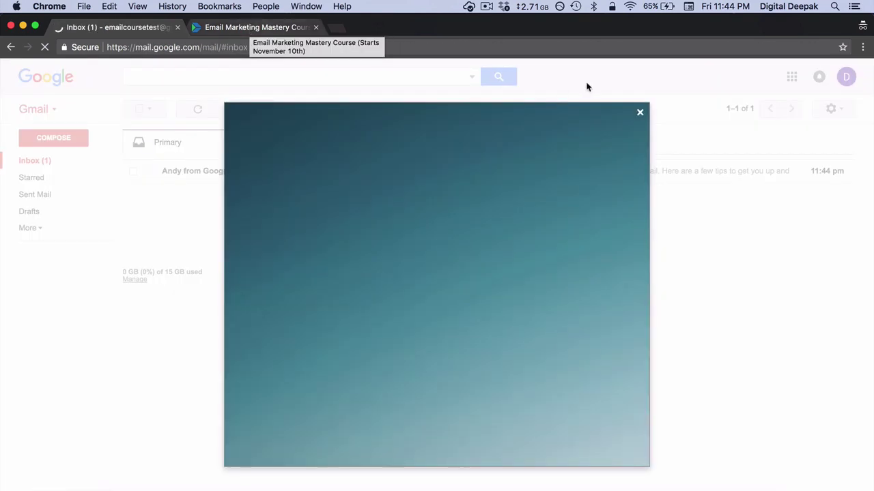
pyautogui.click(639, 112)
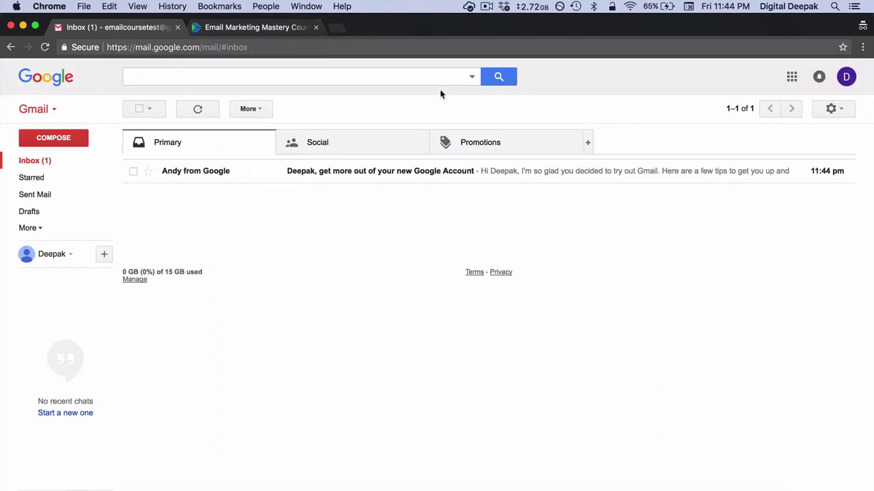
# Step: Claim the Email Marketing Mastery Course free with the buyer's name, test Gmail address and phone number
pyautogui.click(247, 31)
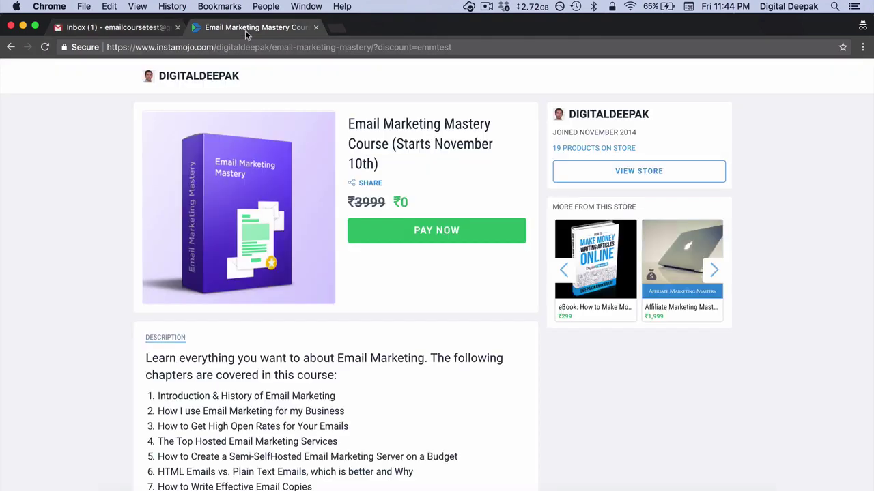
pyautogui.click(424, 230)
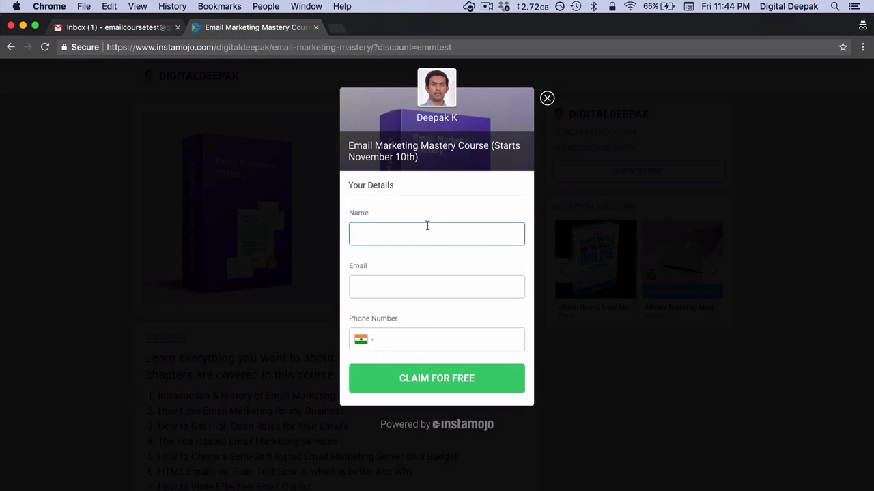
pyautogui.write('Deepak')
pyautogui.press('Tab')
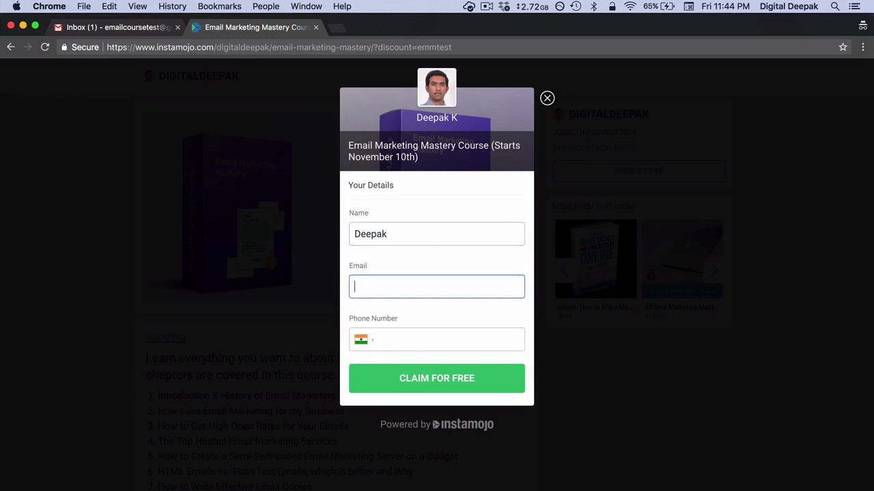
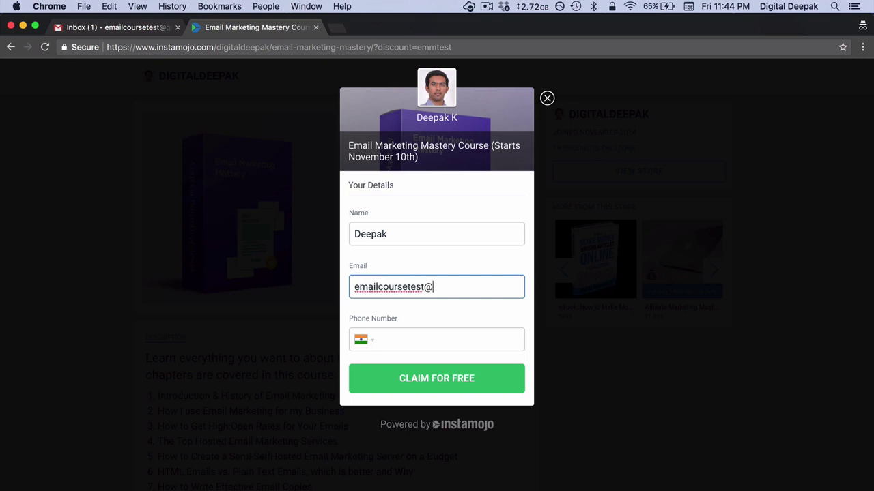
pyautogui.press('Tab')
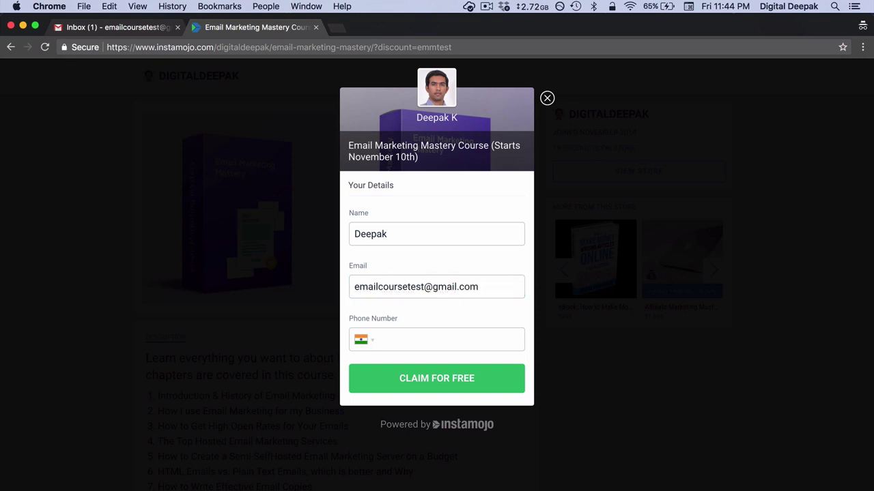
pyautogui.click(445, 372)
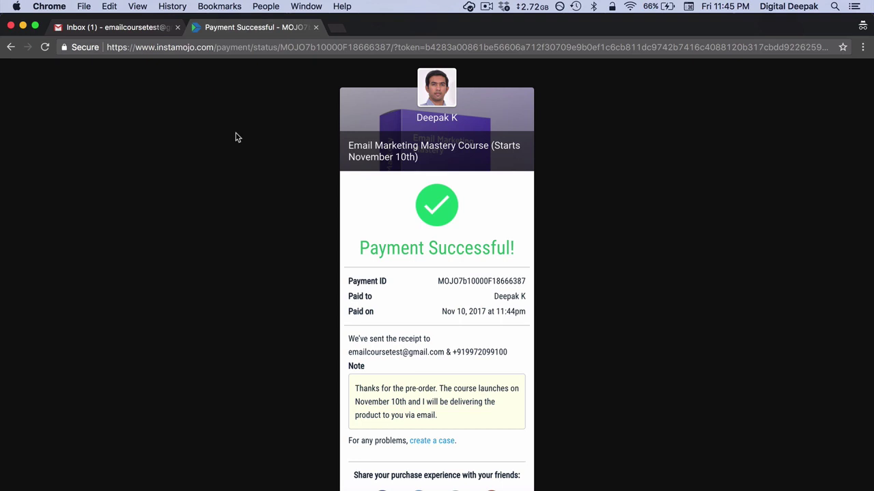
pyautogui.click(265, 7)
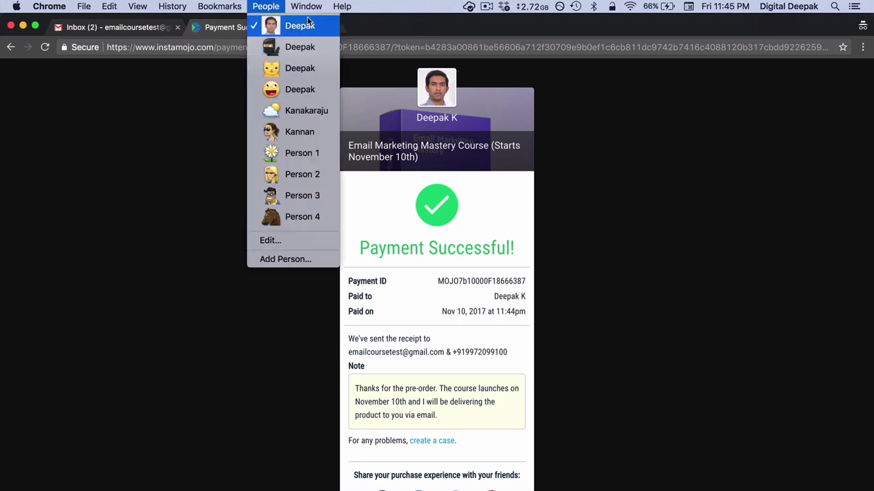
# Step: Switch to the main browser profile and open the Bought - Email run in Zapier's Task History
pyautogui.click(306, 25)
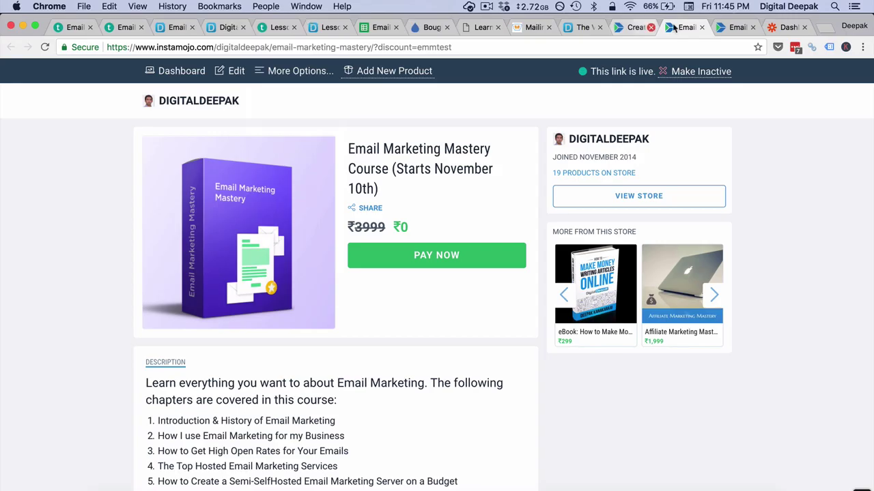
pyautogui.click(784, 27)
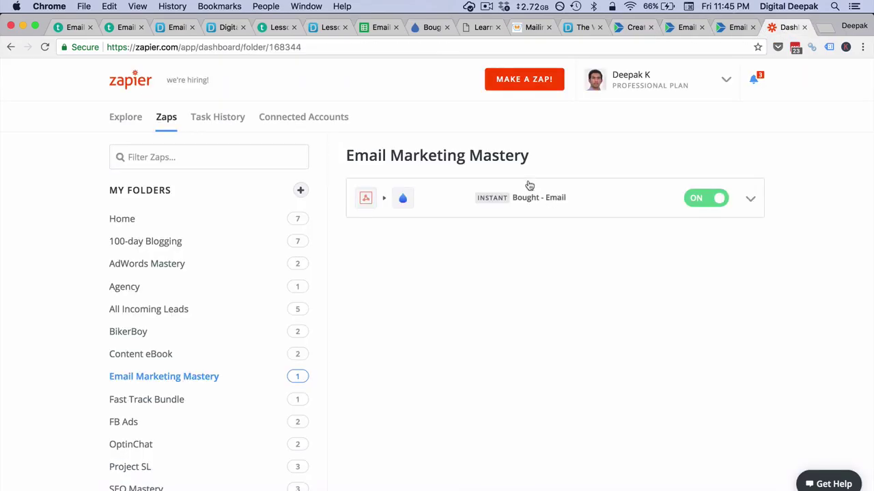
pyautogui.click(227, 119)
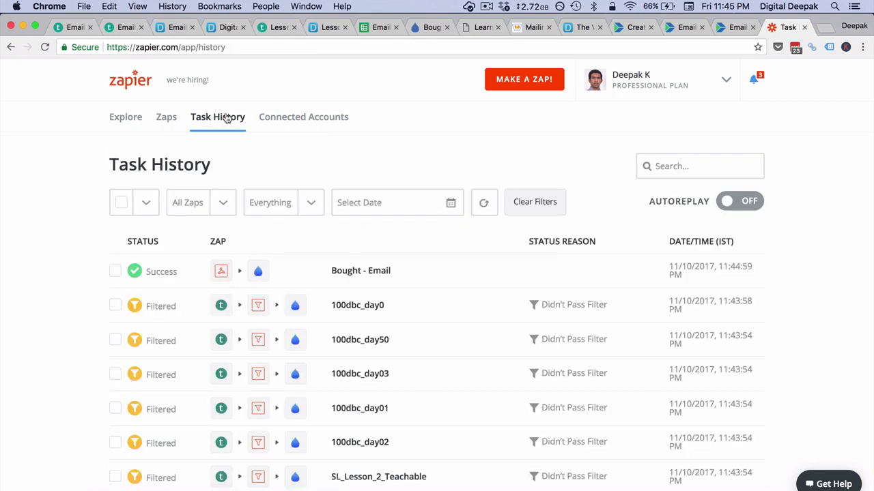
pyautogui.click(373, 275)
pyautogui.scroll(-2, 372, 277)
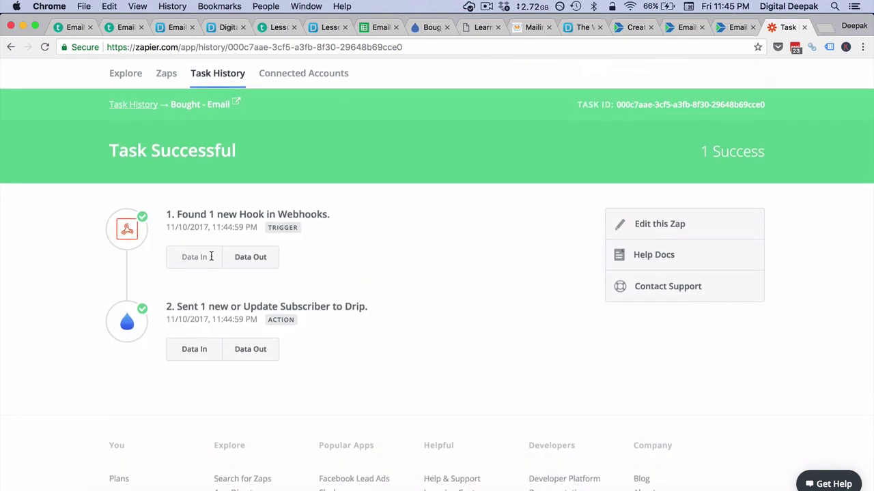
# Step: Inspect the test buyer data produced by the webhook trigger
pyautogui.click(253, 257)
pyautogui.scroll(-5, 260, 259)
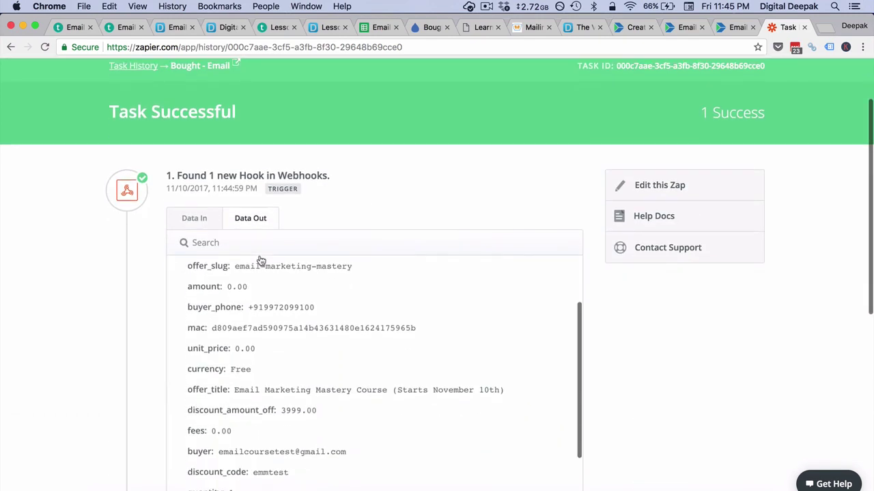
pyautogui.scroll(-4, 259, 260)
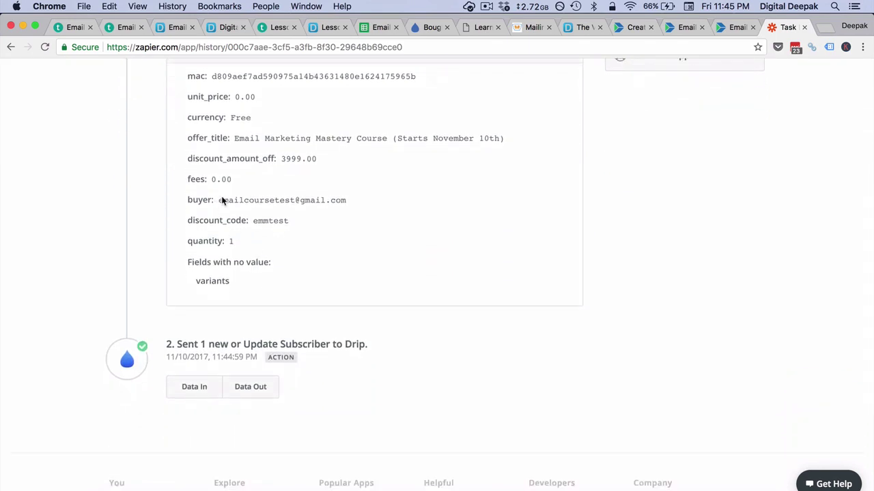
pyautogui.moveTo(220, 199); pyautogui.dragTo(361, 200)
pyautogui.click(379, 204)
pyautogui.scroll(-3, 379, 204)
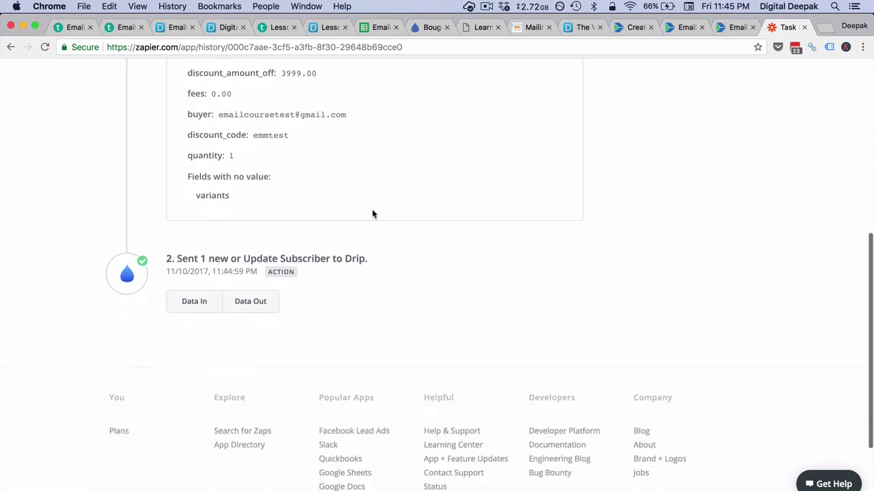
# Step: Check the data sent to and returned by Drip, and copy the buyer's email
pyautogui.click(216, 304)
pyautogui.scroll(-4, 216, 301)
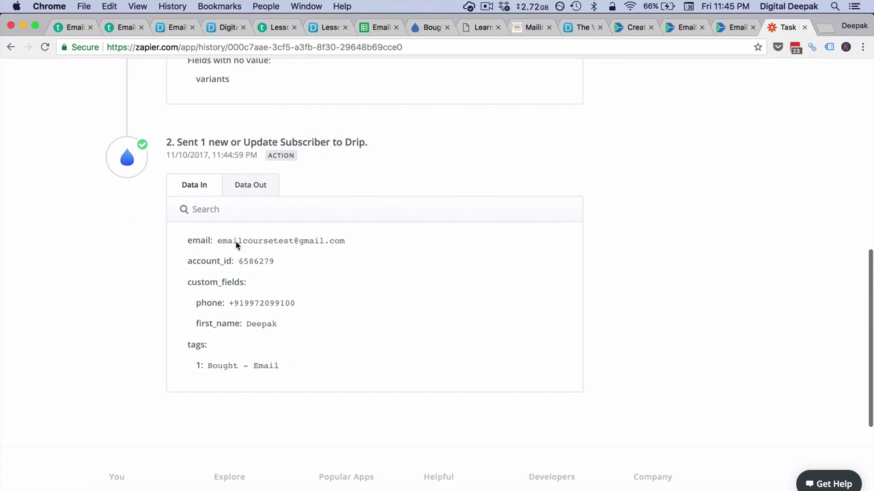
pyautogui.click(246, 191)
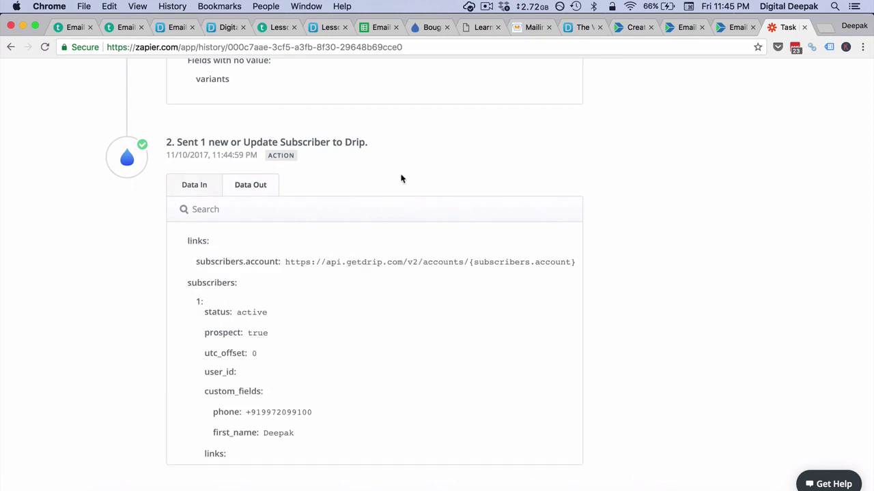
pyautogui.scroll(10, 401, 179)
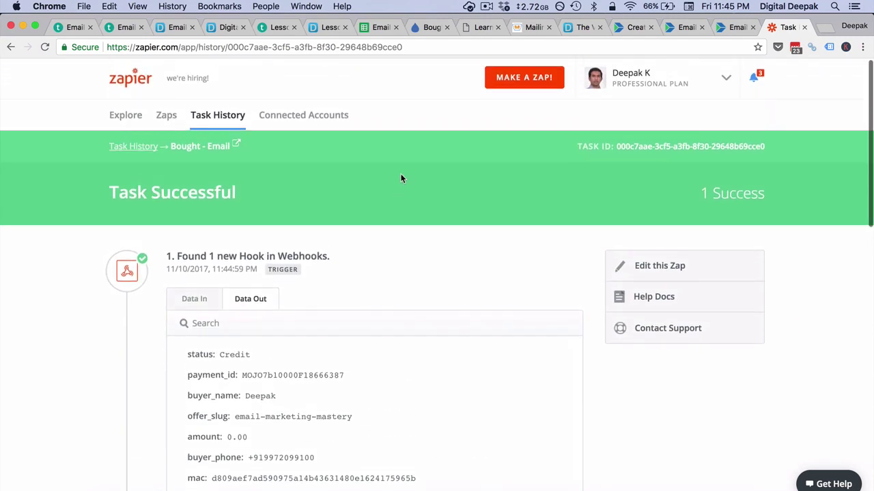
pyautogui.scroll(-5, 382, 342)
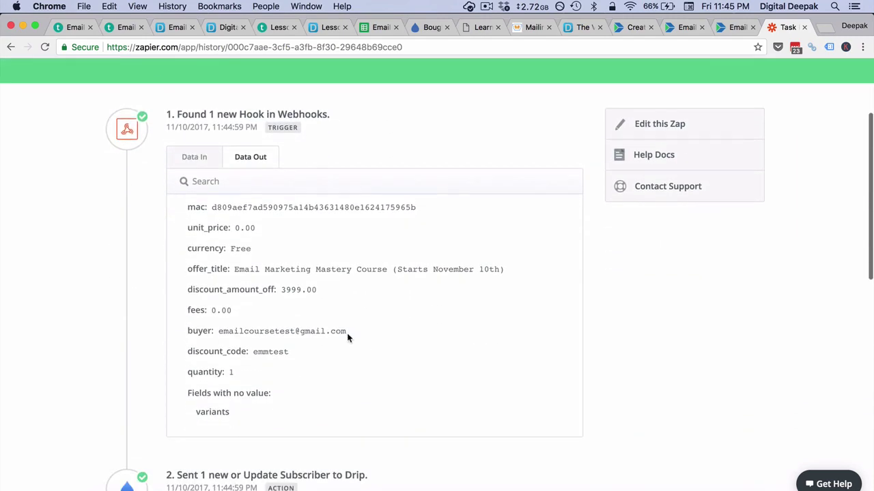
pyautogui.moveTo(347, 333); pyautogui.dragTo(305, 333)
pyautogui.tripleClick(236, 333)
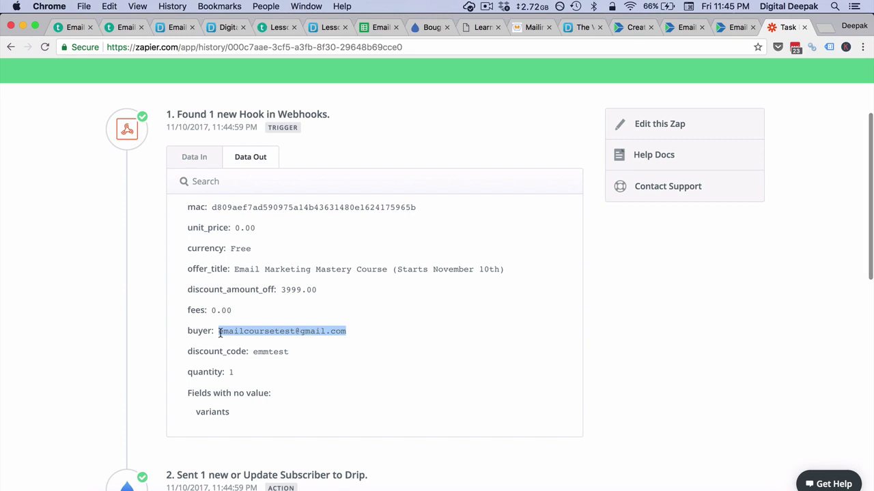
pyautogui.press('super+c')
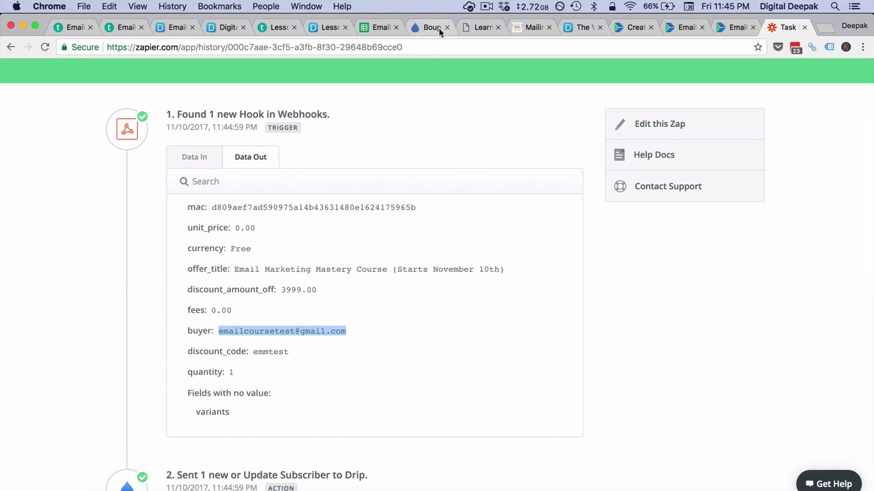
pyautogui.click(437, 28)
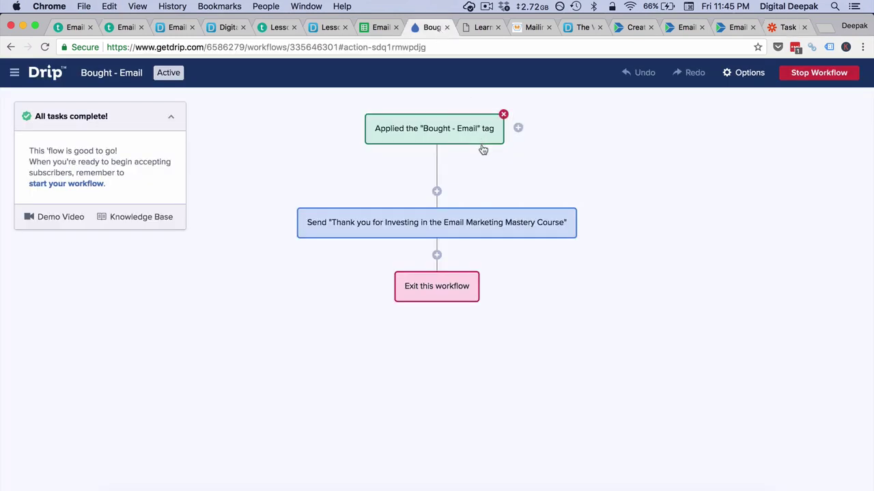
# Step: Turn on Show Analytics and check the tag trigger's '0 triggered' subscriber list
pyautogui.click(748, 73)
pyautogui.click(737, 109)
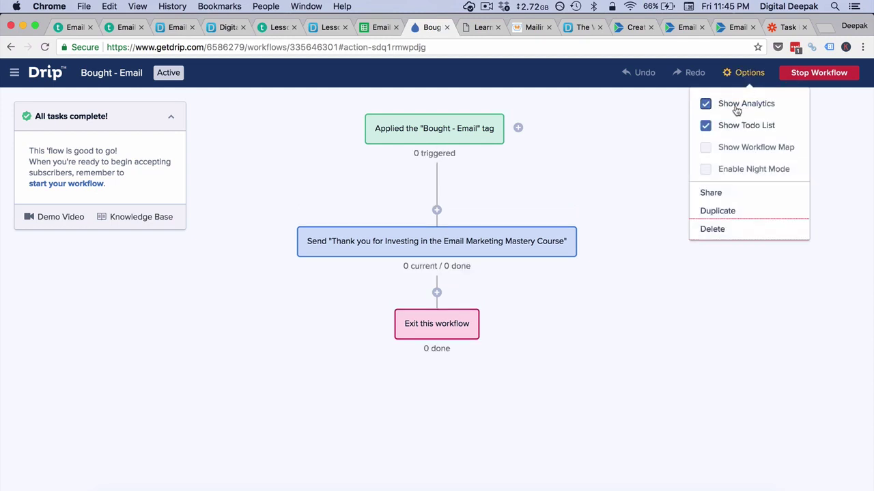
pyautogui.click(620, 185)
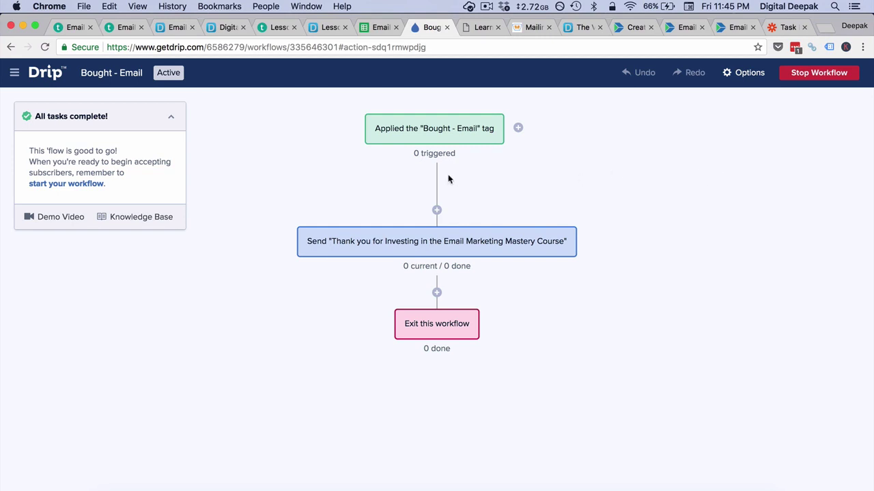
pyautogui.moveTo(431, 166)
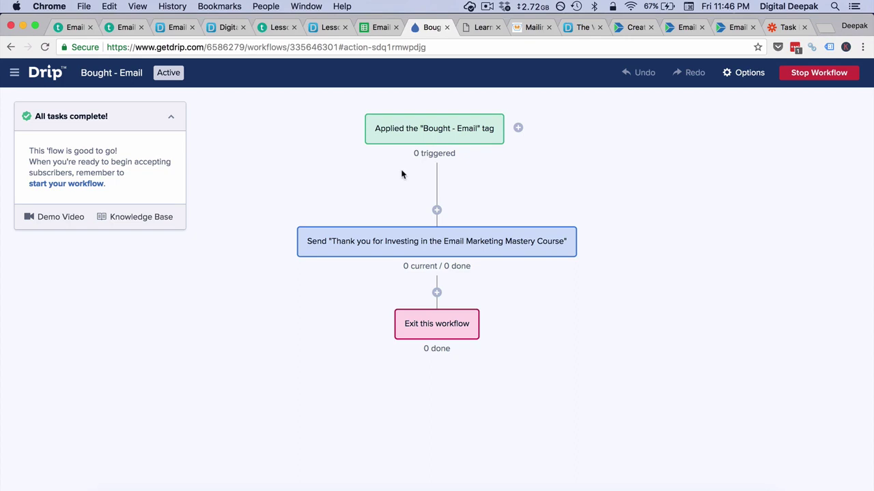
pyautogui.click(424, 158)
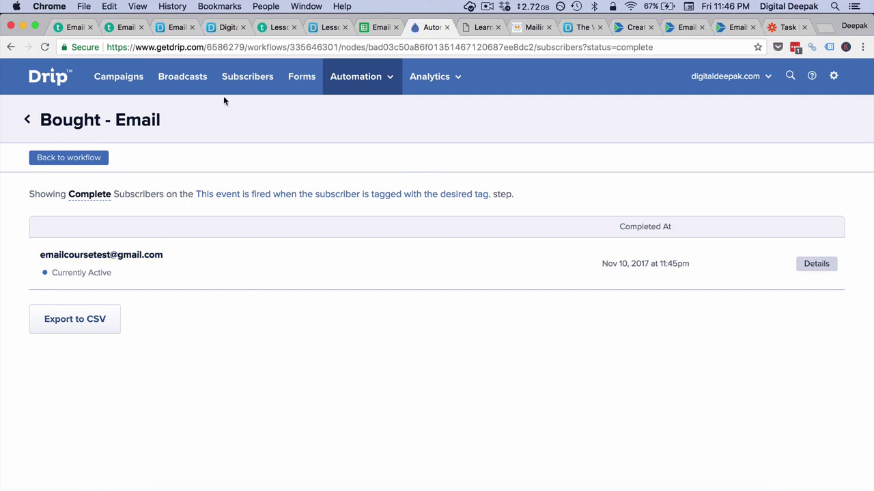
pyautogui.click(13, 48)
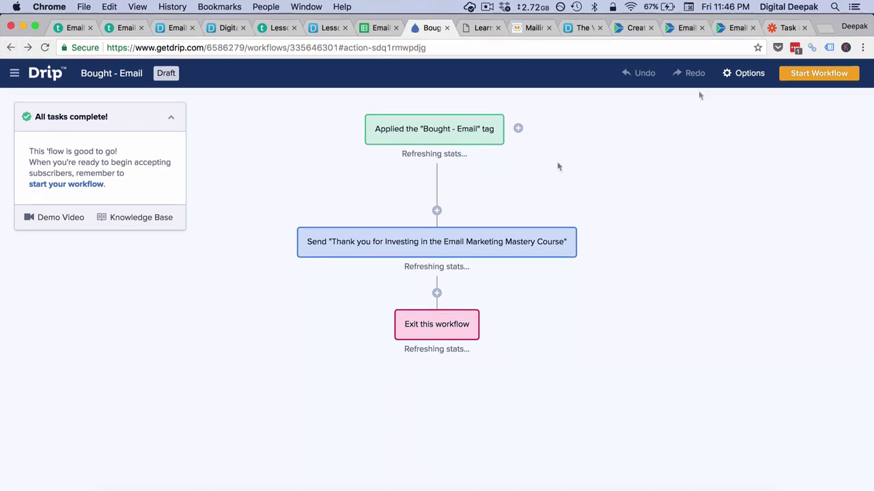
# Step: Re-toggle Show Analytics, reload the workflow, and reopen the tag step's triggered subscribers
pyautogui.click(744, 73)
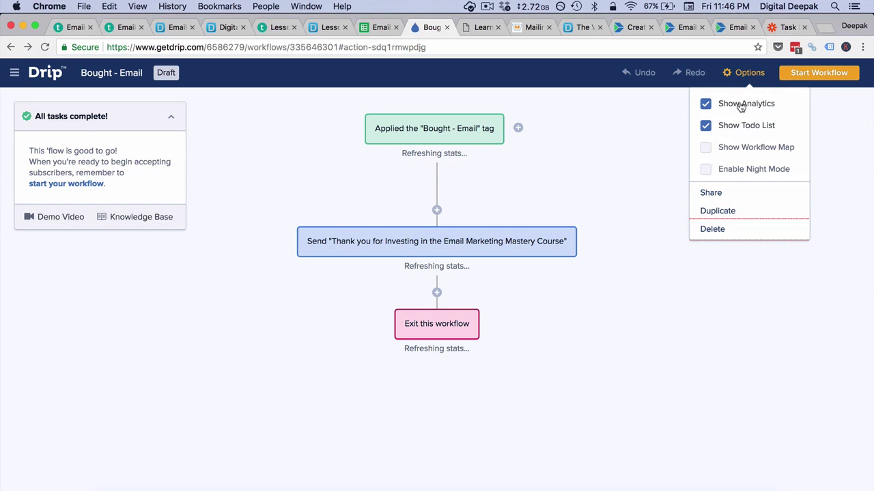
pyautogui.click(739, 106)
pyautogui.click(740, 107)
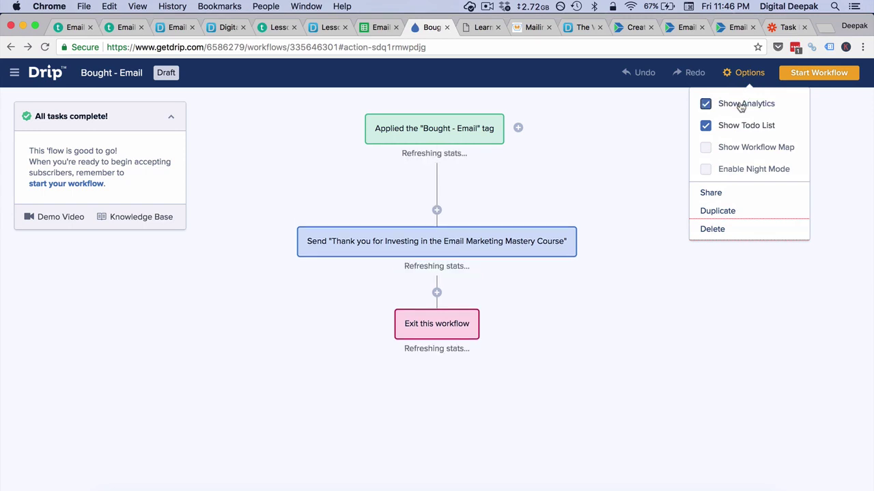
pyautogui.click(603, 134)
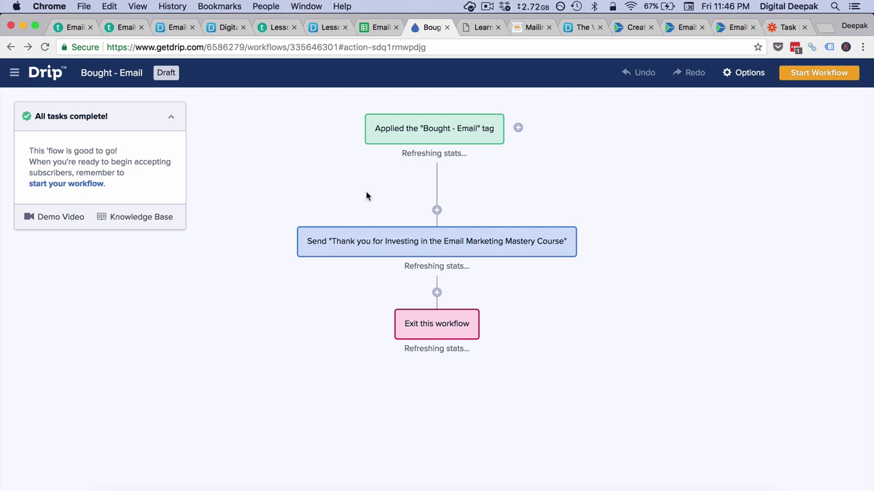
pyautogui.click(46, 46)
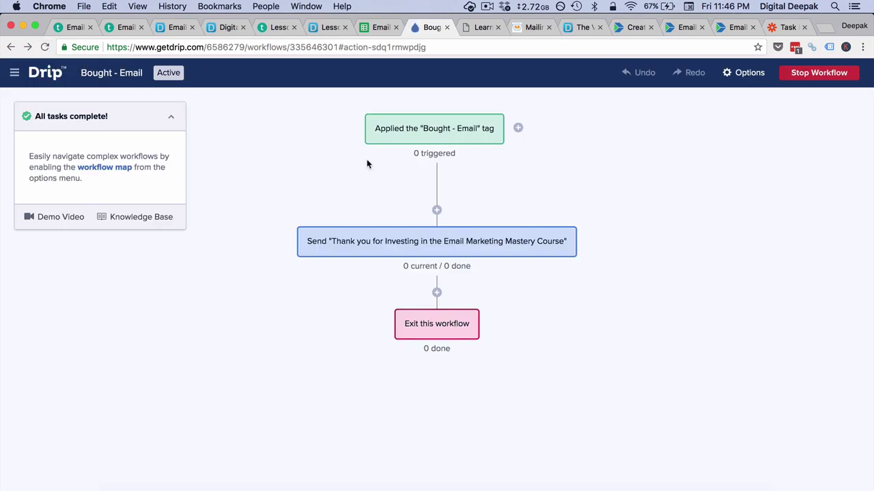
pyautogui.click(435, 159)
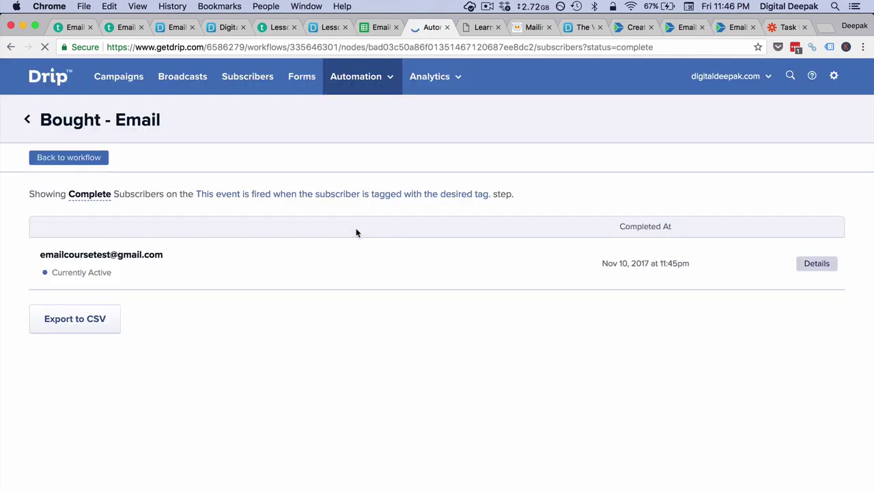
# Step: Review the test buyer's Drip Activity timeline, including the recorded phone value, then reload it
pyautogui.click(104, 256)
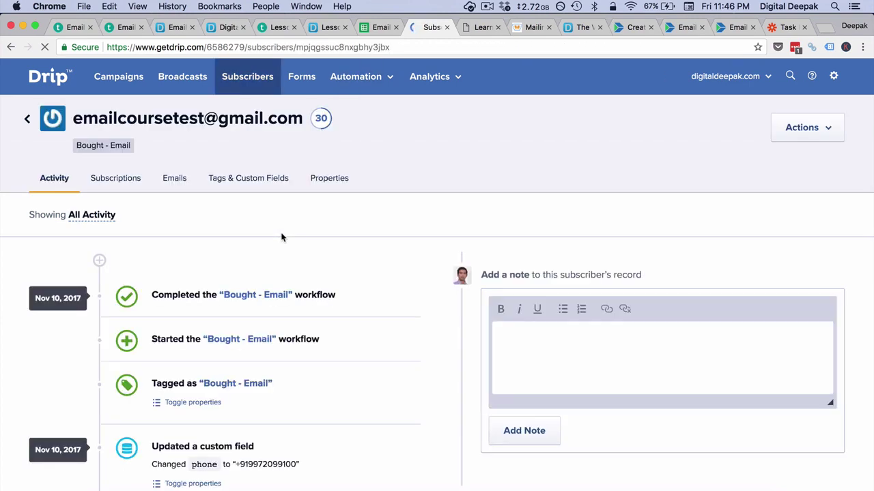
pyautogui.scroll(-5, 281, 237)
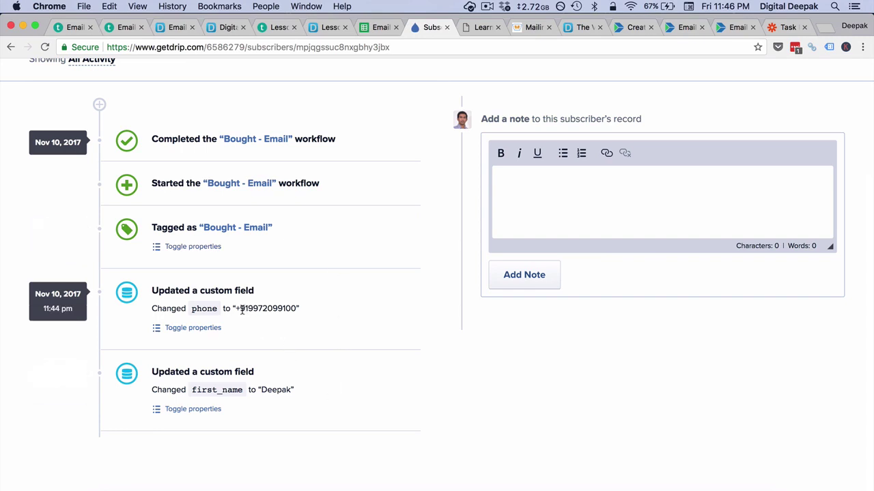
pyautogui.moveTo(240, 309); pyautogui.dragTo(296, 311)
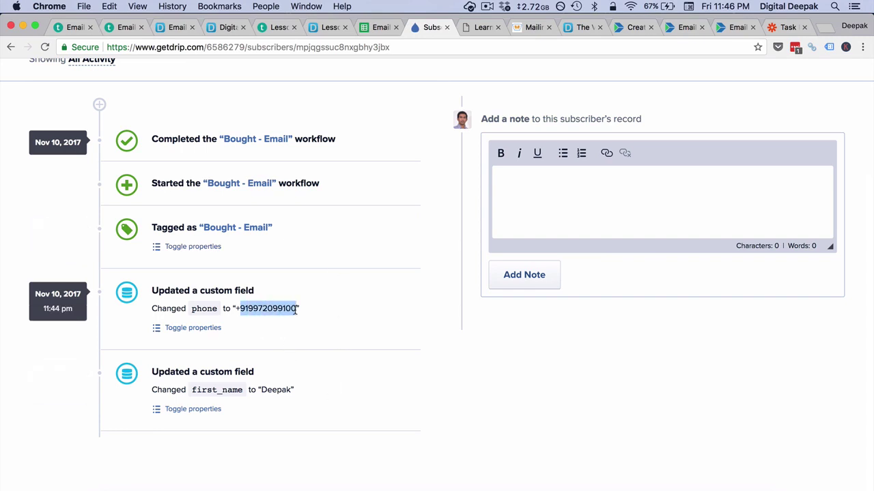
pyautogui.scroll(3, 296, 311)
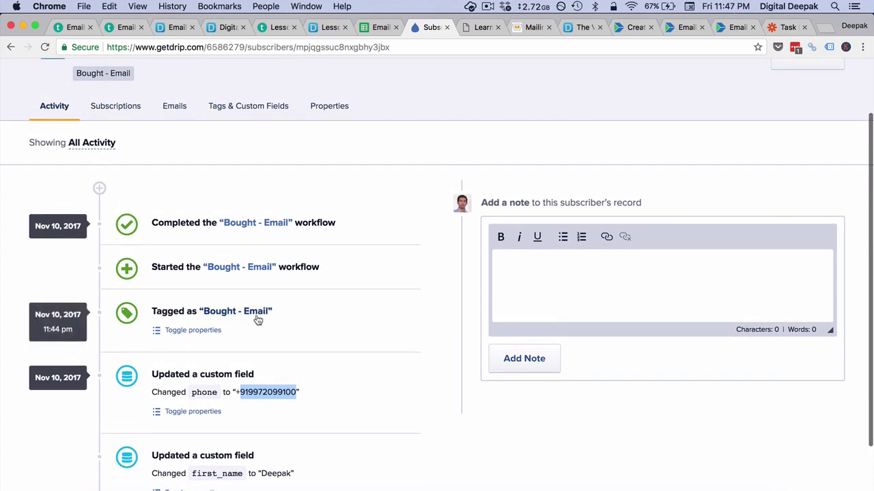
pyautogui.click(312, 318)
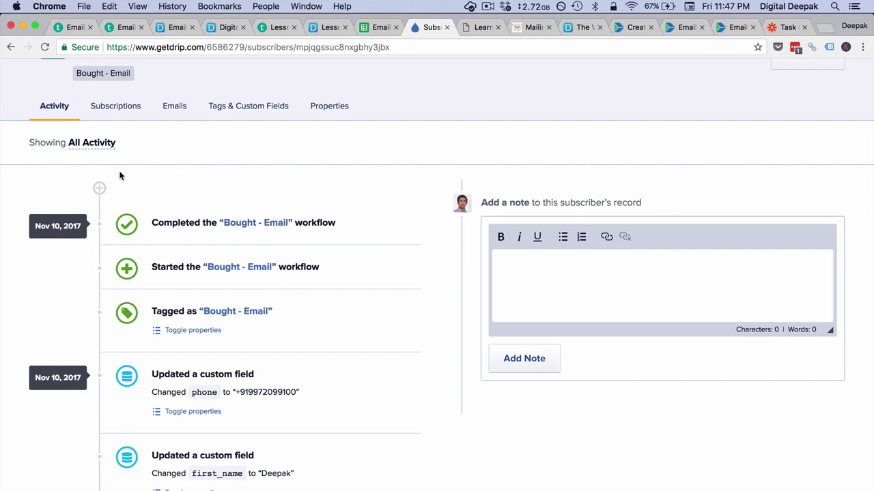
pyautogui.click(43, 47)
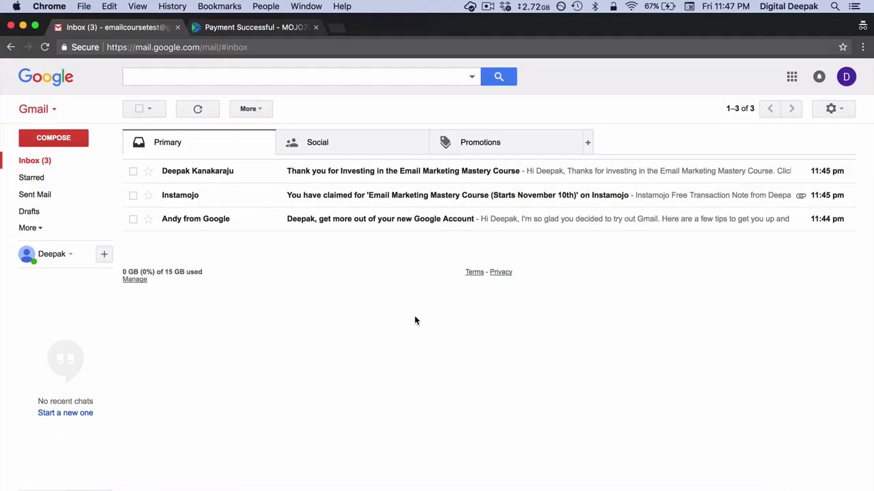
pyautogui.click(383, 205)
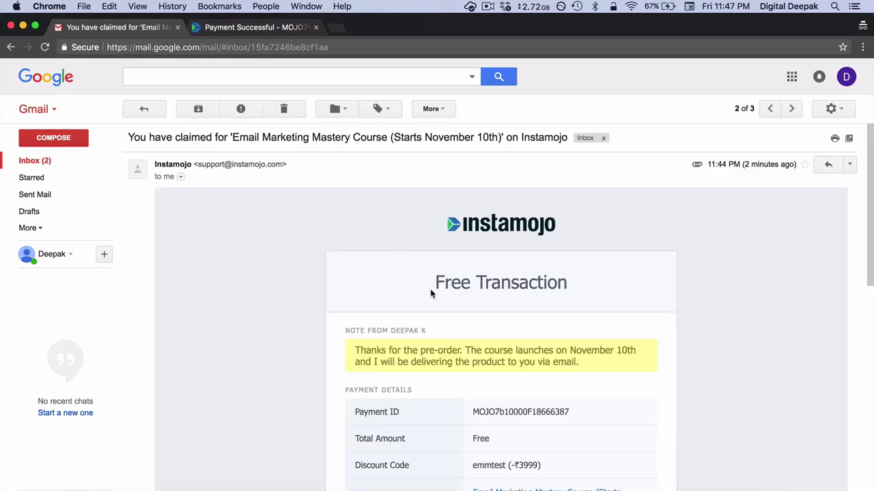
pyautogui.scroll(-8, 431, 294)
pyautogui.scroll(-4, 430, 289)
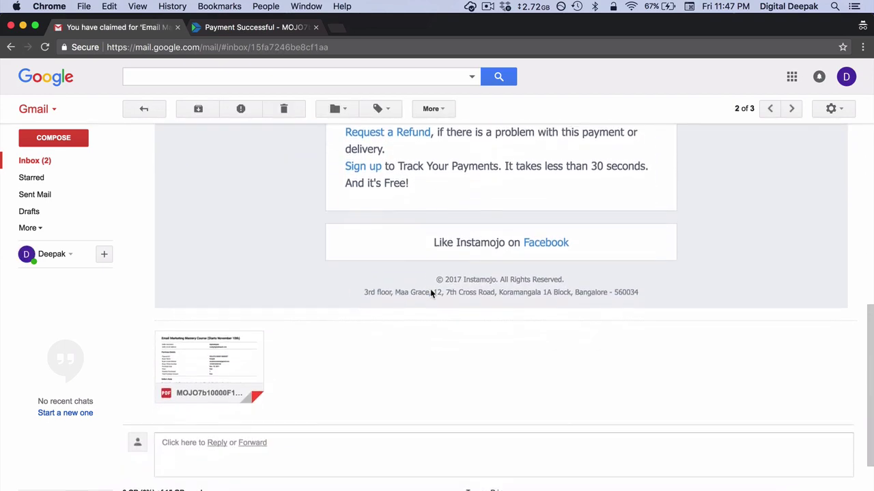
pyautogui.scroll(7, 430, 289)
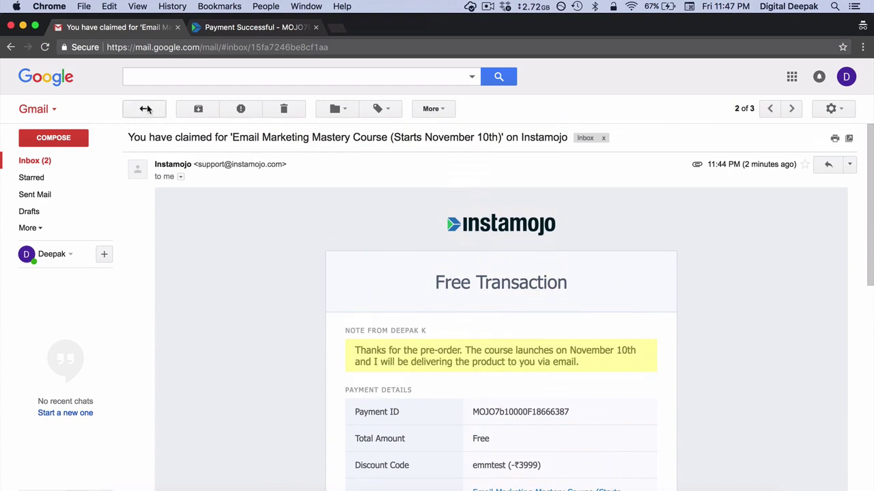
pyautogui.click(147, 109)
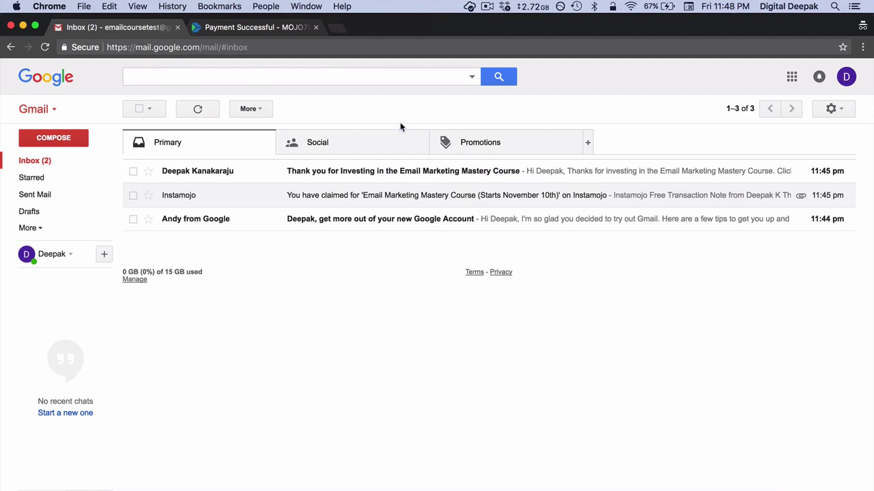
pyautogui.click(431, 182)
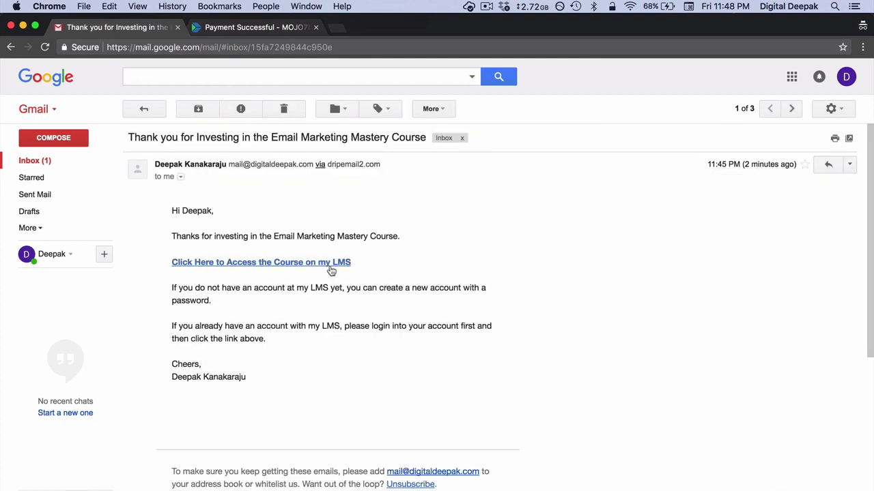
pyautogui.click(306, 265)
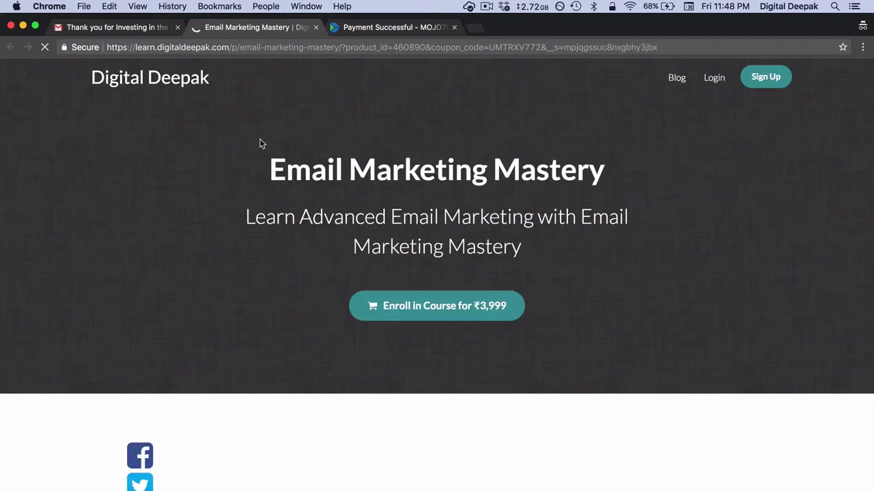
pyautogui.click(124, 31)
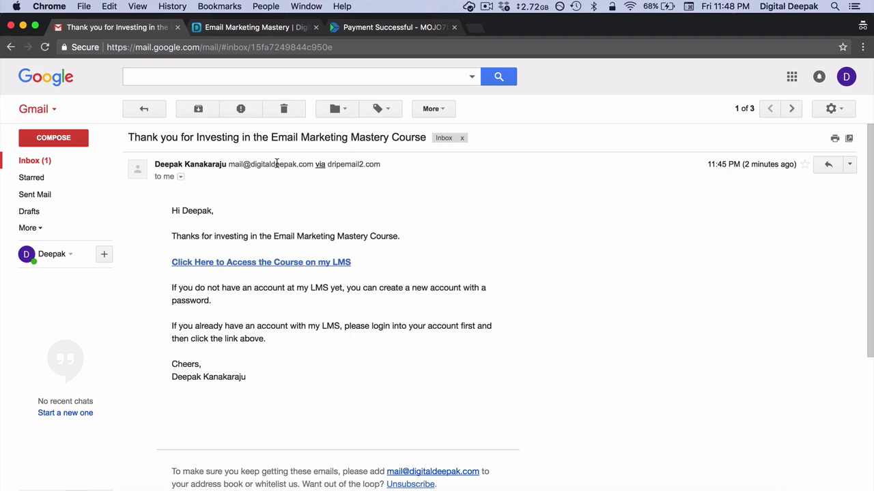
pyautogui.click(270, 7)
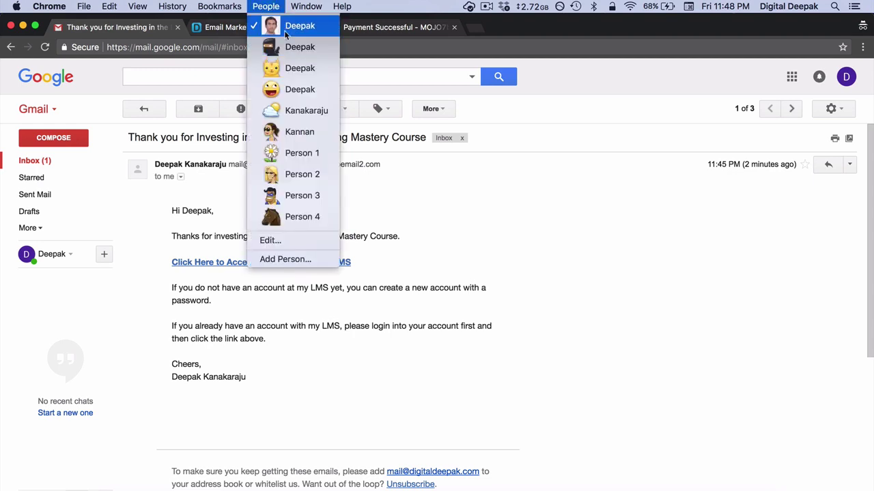
pyautogui.click(287, 26)
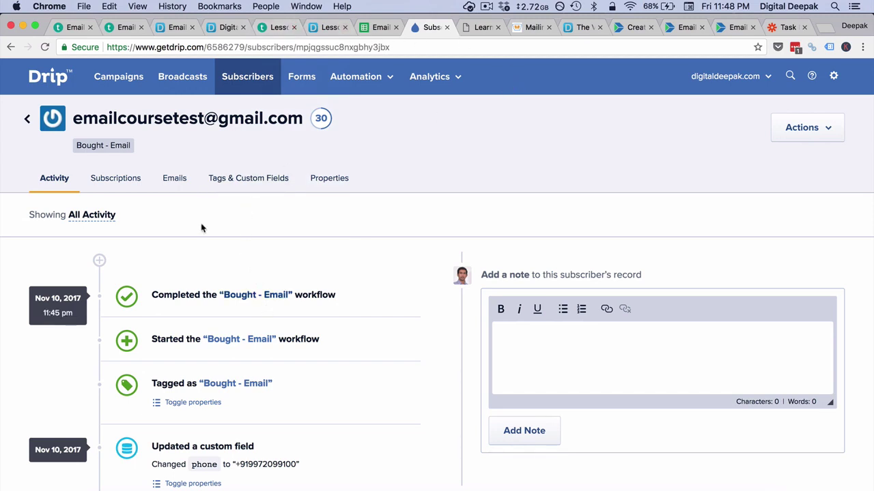
# Step: Reload the subscriber record twice, then open the Bought - Email workflow from its timeline
pyautogui.click(46, 49)
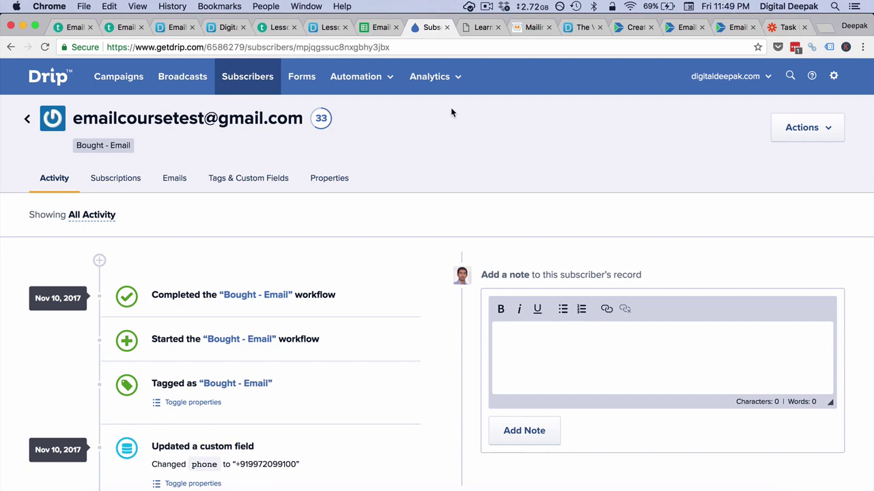
pyautogui.click(43, 48)
pyautogui.click(289, 294)
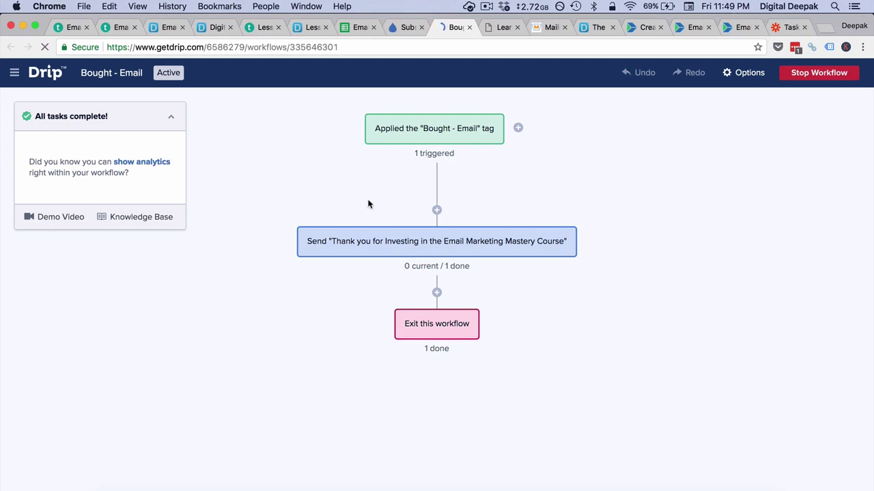
pyautogui.click(437, 293)
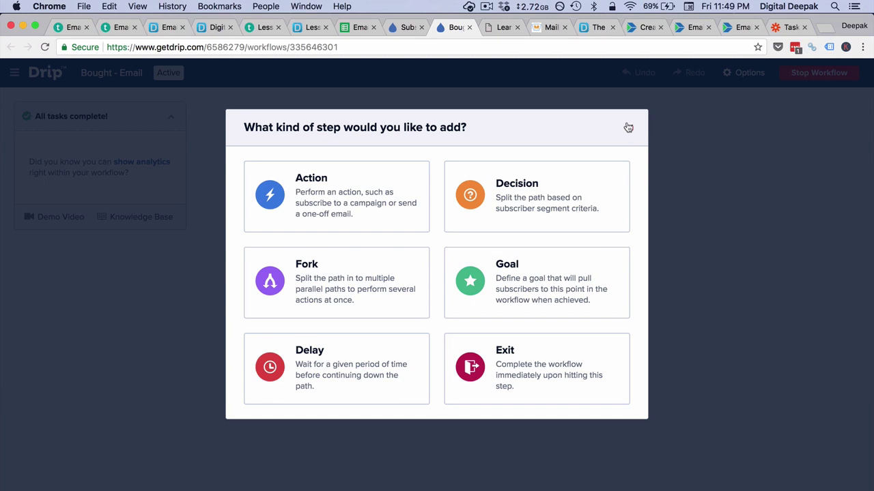
pyautogui.click(628, 128)
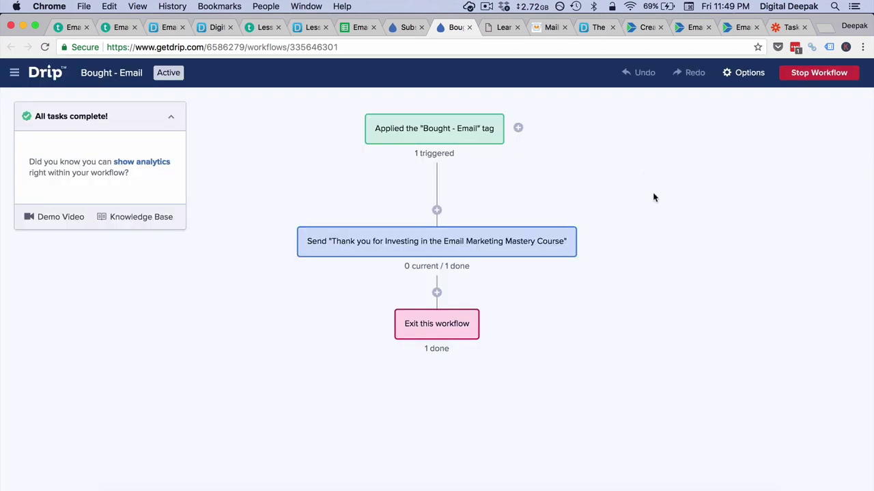